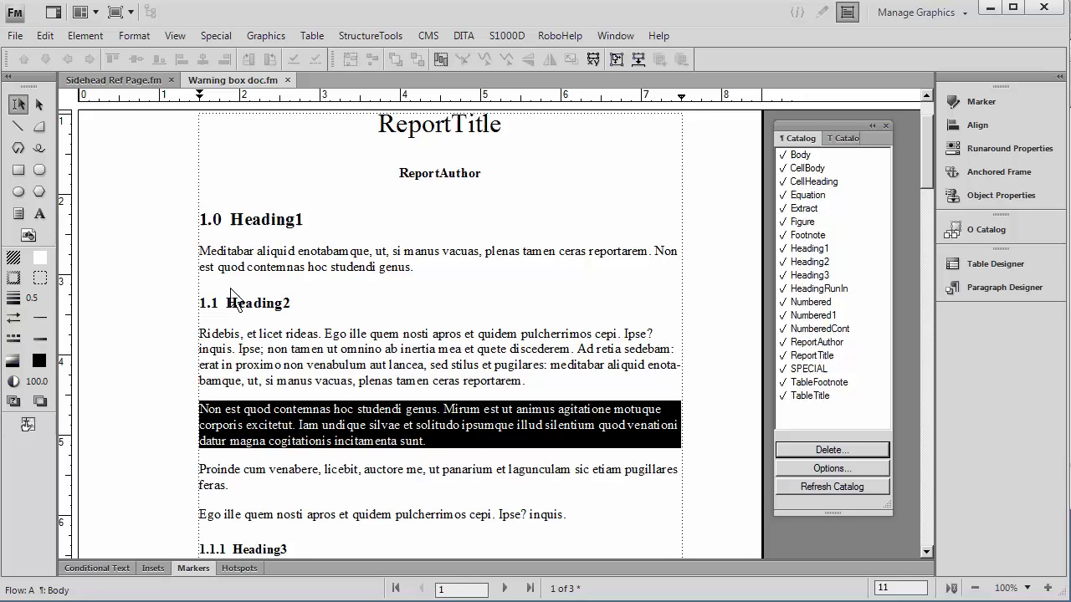
Switch to the reference pages and select the Footnote and TableFootnote frames.
{"action": "left_click", "coordinate": [175, 35]}
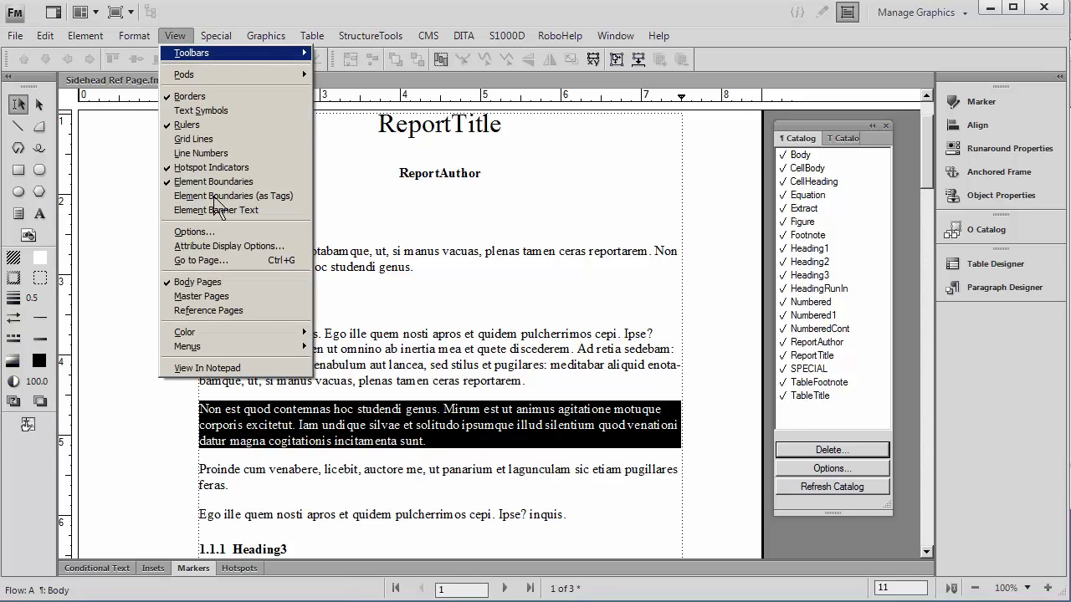
{"action": "left_click", "coordinate": [214, 311]}
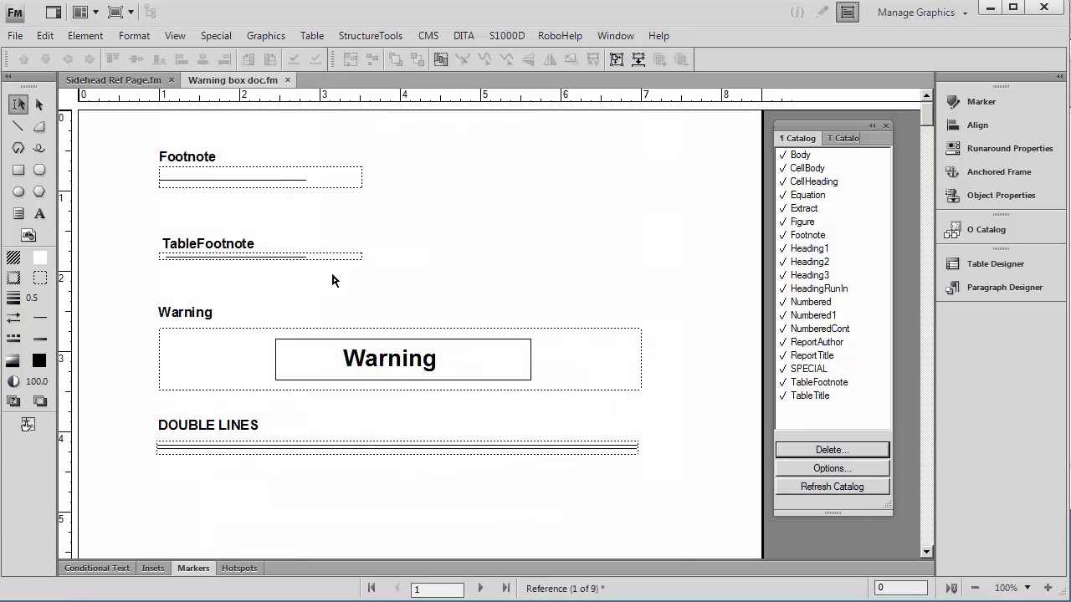
{"action": "left_click", "coordinate": [359, 185]}
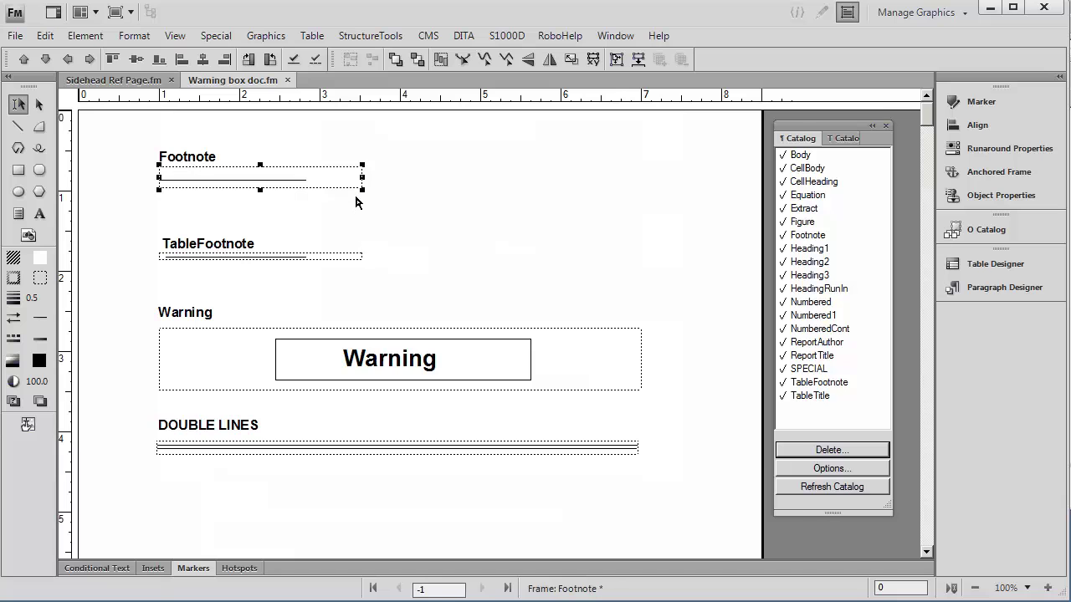
{"action": "left_click", "coordinate": [352, 261]}
Check the WARNING frame's name, then select and deselect the DOUBLE LINES frame.
{"action": "left_click", "coordinate": [538, 334]}
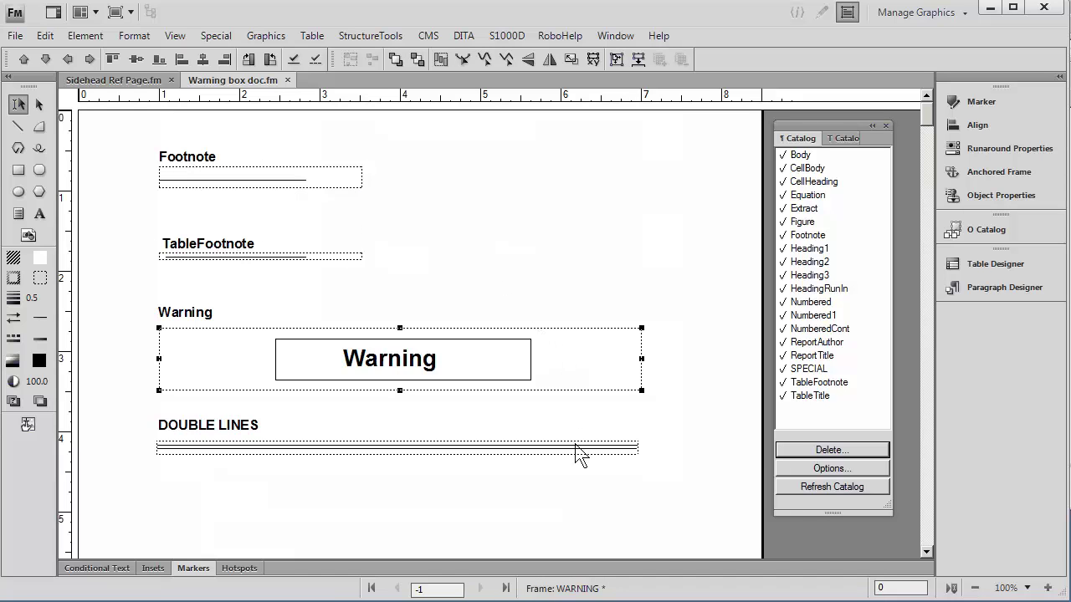
{"action": "left_click", "coordinate": [586, 590]}
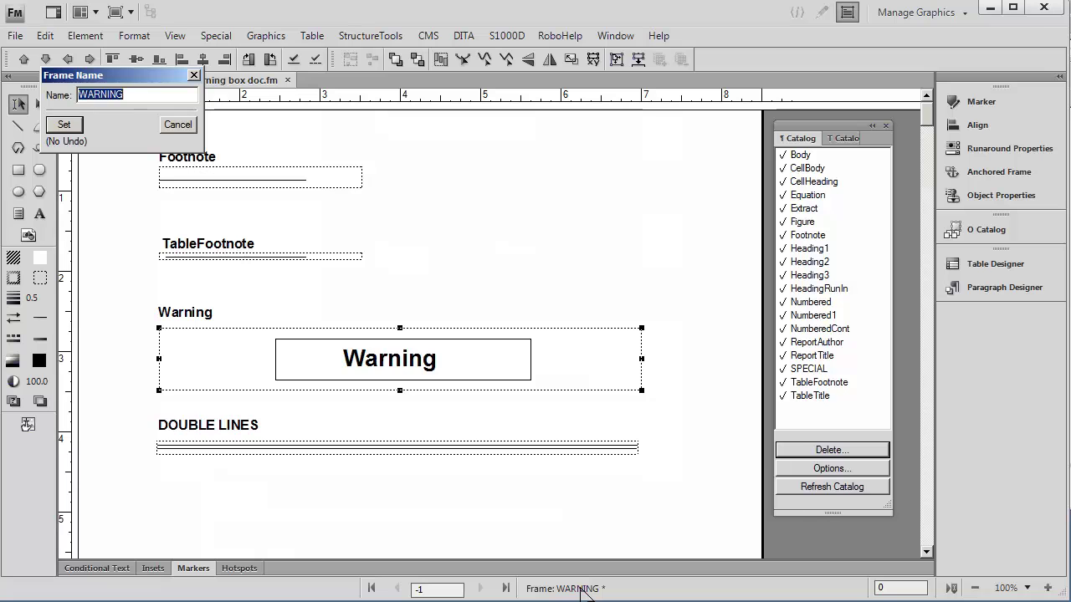
{"action": "left_click", "coordinate": [177, 126]}
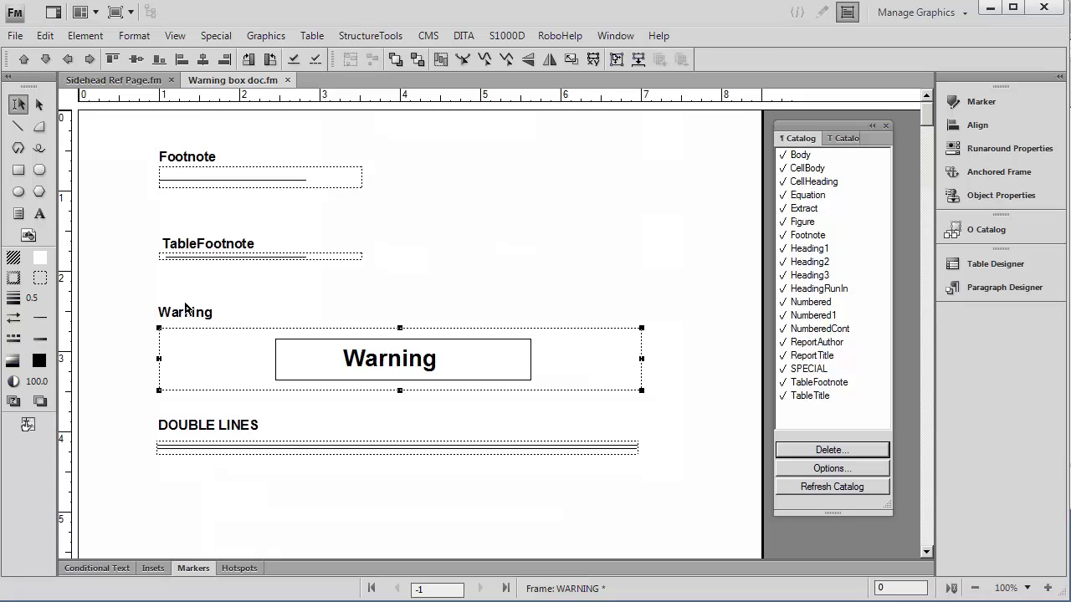
{"action": "left_click", "coordinate": [188, 456]}
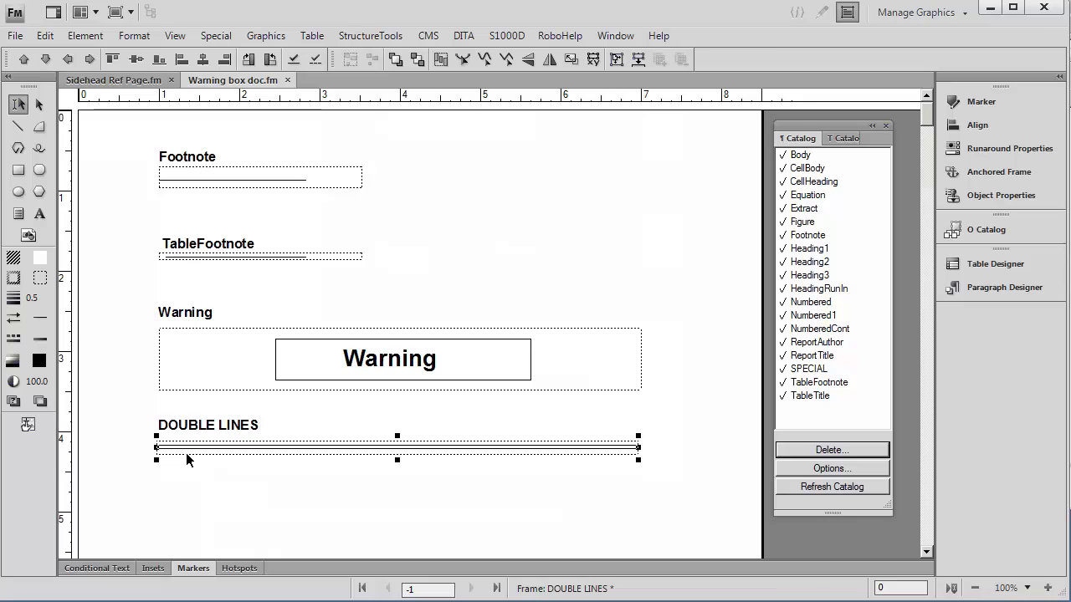
{"action": "left_click", "coordinate": [285, 483]}
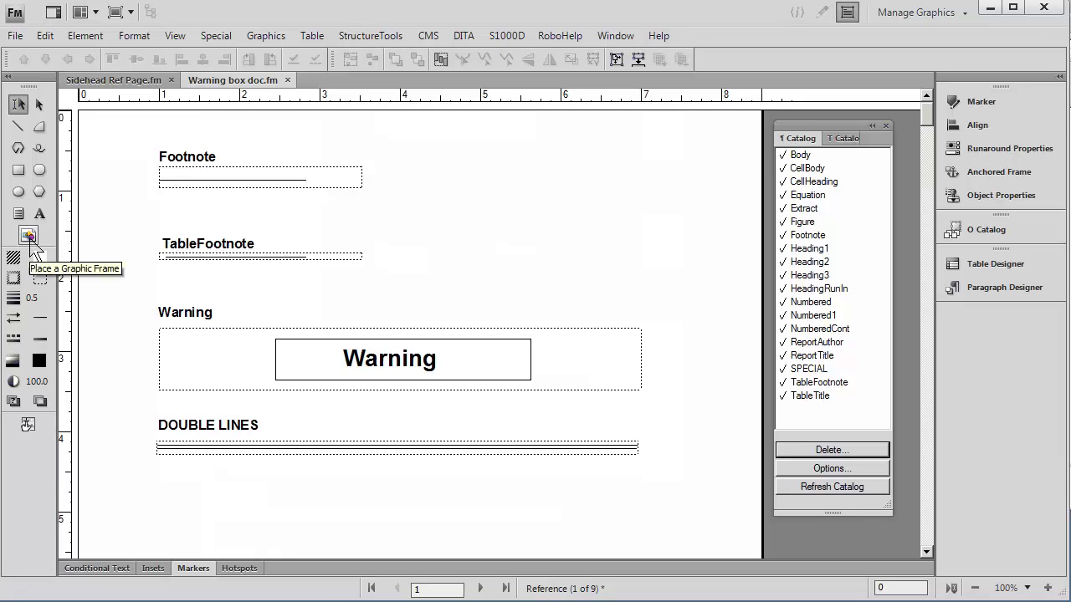
{"action": "left_click", "coordinate": [28, 237]}
{"action": "left_click_drag", "start_coordinate": [440, 173], "coordinate": [717, 235]}
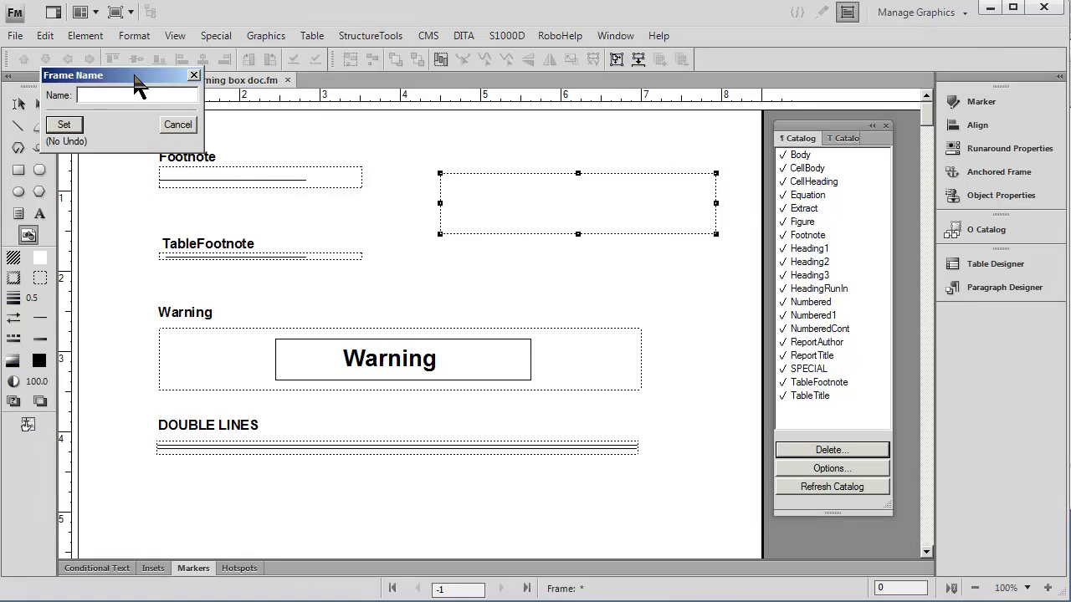
{"action": "left_click_drag", "start_coordinate": [135, 77], "coordinate": [302, 139]}
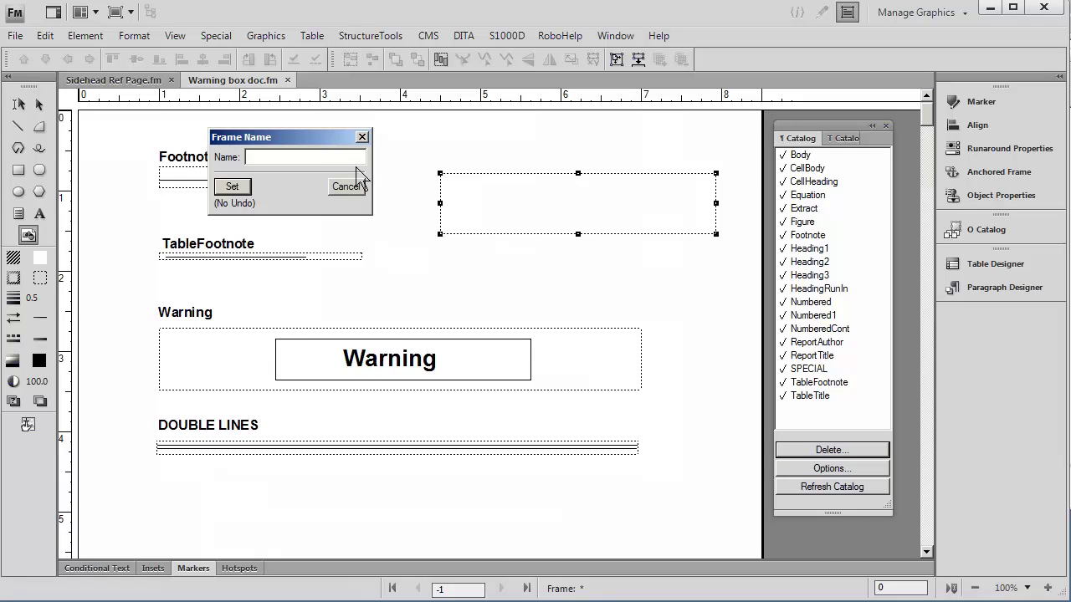
{"action": "left_click", "coordinate": [344, 187]}
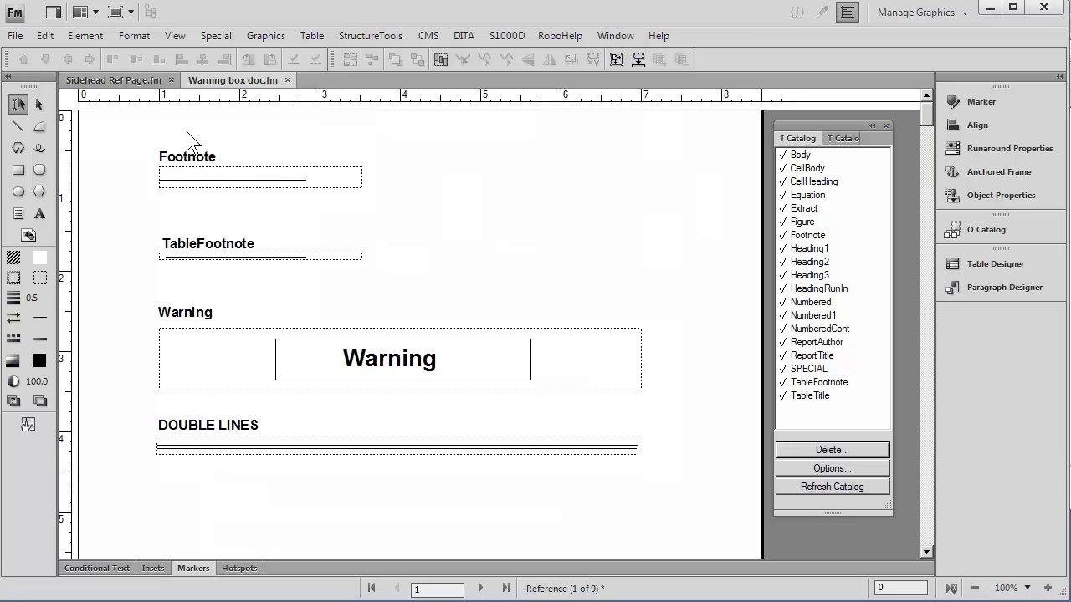
Return to the body pages and select text in the Non est quod paragraph.
{"action": "left_click", "coordinate": [175, 35]}
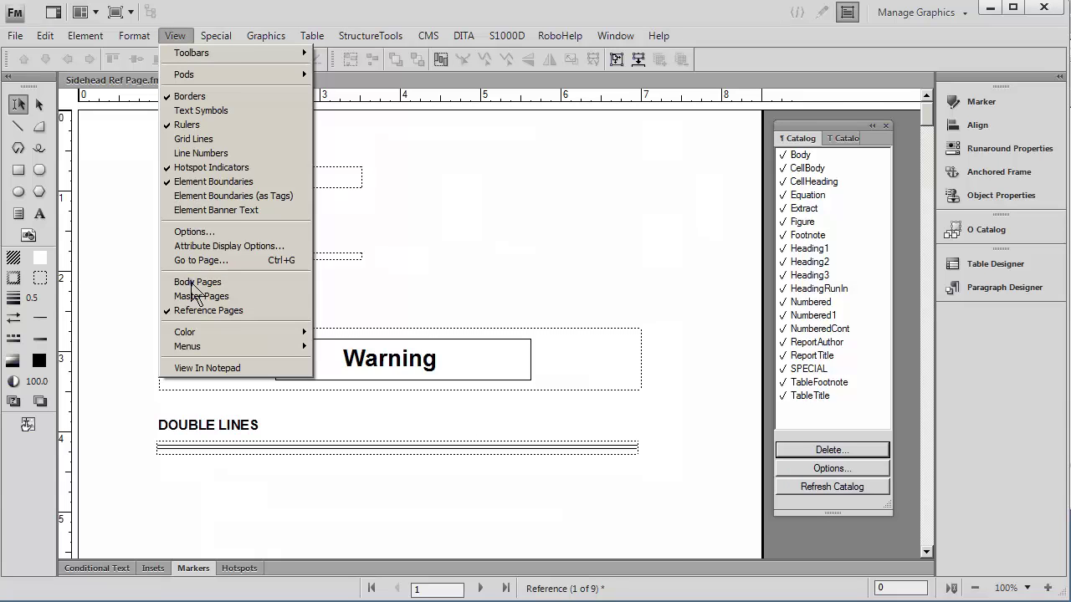
{"action": "left_click", "coordinate": [193, 281]}
{"action": "left_click_drag", "start_coordinate": [323, 430], "coordinate": [378, 428]}
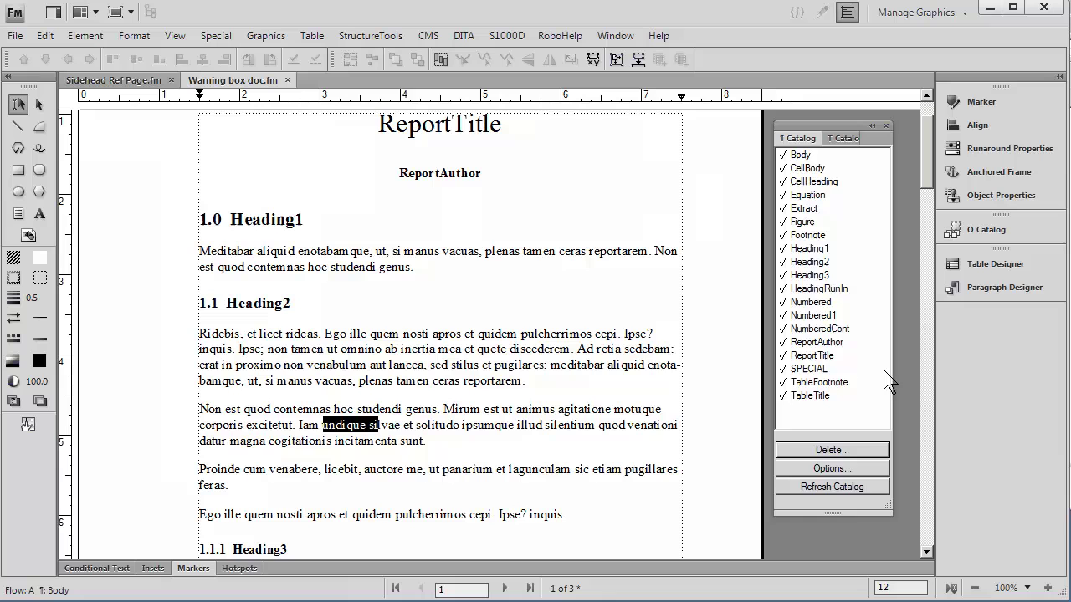
In the Paragraph Designer, set DOUBLE LINES as both the frame above and below.
{"action": "left_click", "coordinate": [972, 291]}
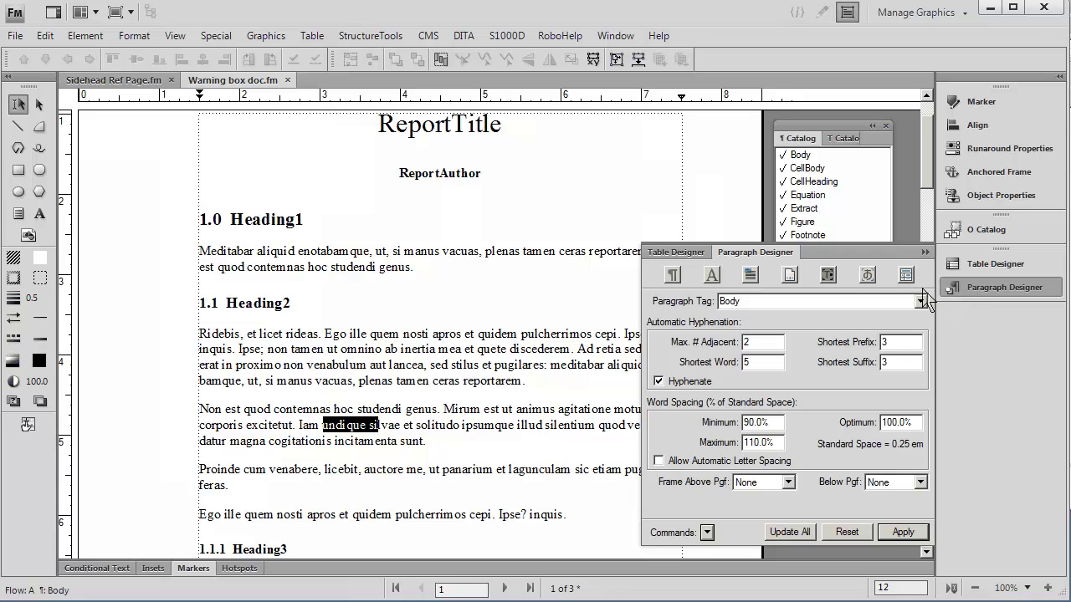
{"action": "left_click", "coordinate": [787, 483]}
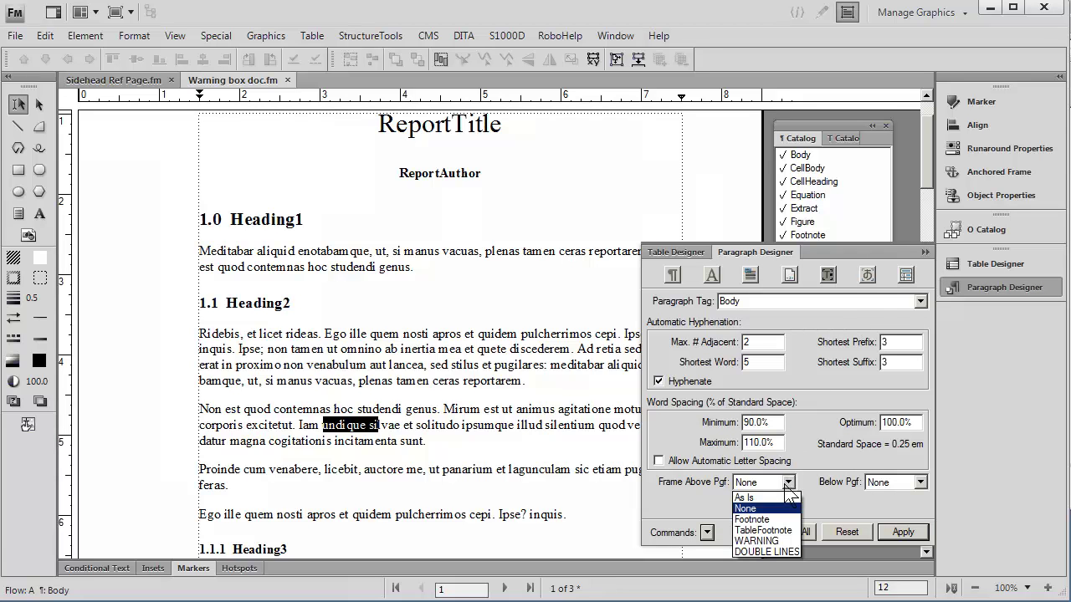
{"action": "left_click", "coordinate": [784, 552]}
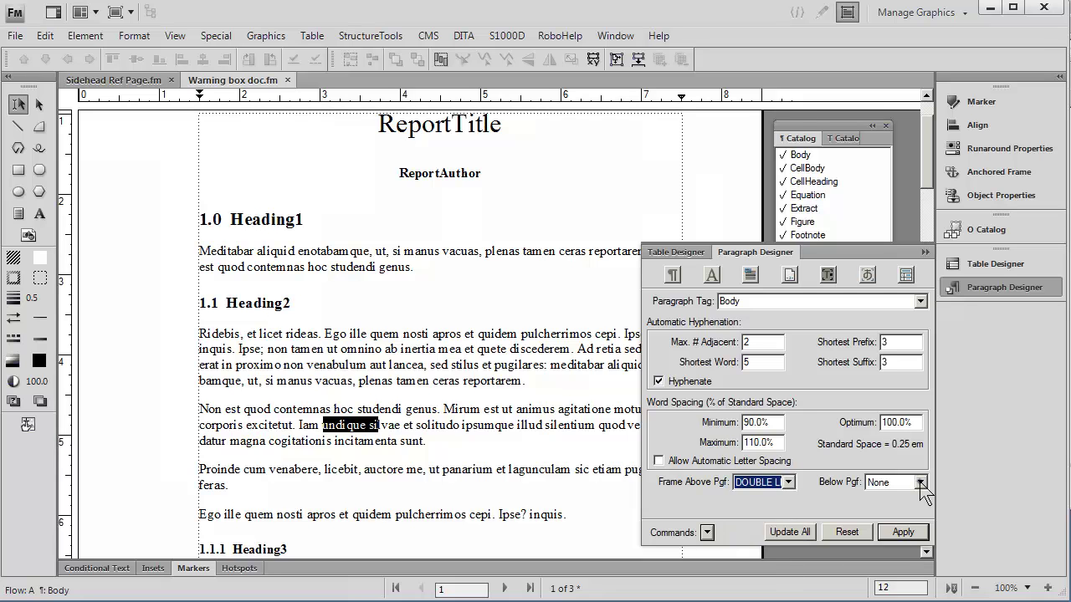
{"action": "left_click", "coordinate": [920, 483]}
{"action": "left_click", "coordinate": [915, 552]}
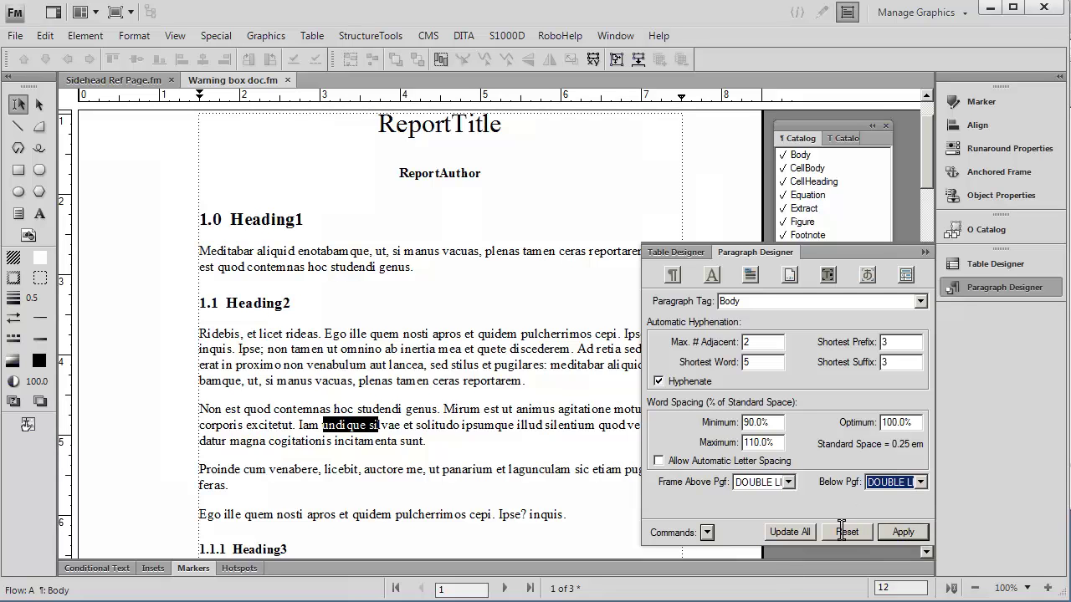
Rename the tag to LINED PARAGRAPH and create it as a new format on the paragraph.
{"action": "left_click", "coordinate": [760, 302]}
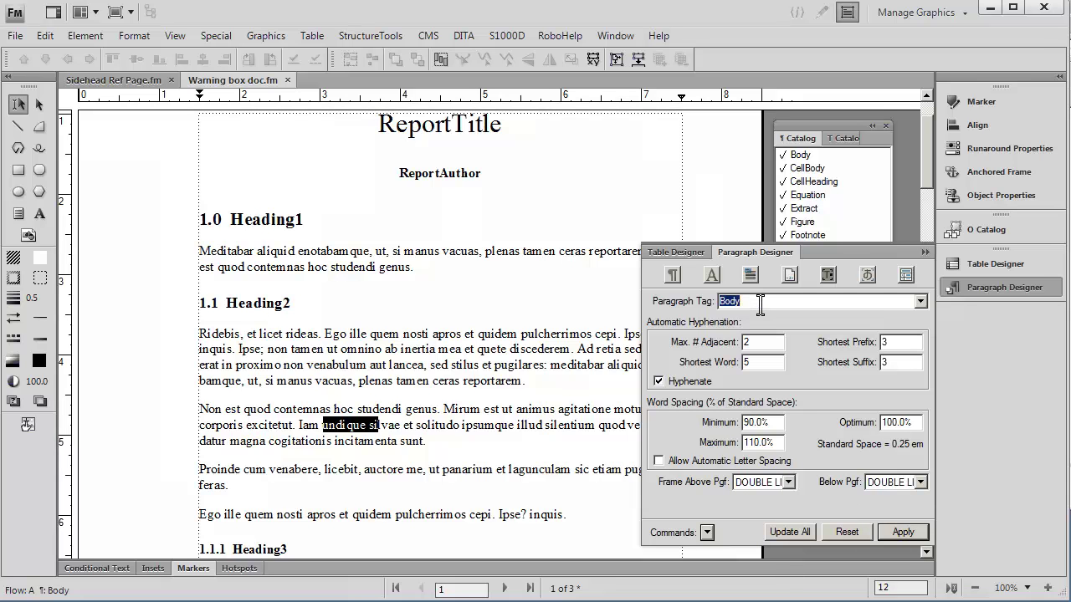
{"action": "type", "text": "LINED PARAGRAPH"}
{"action": "left_click", "coordinate": [902, 532]}
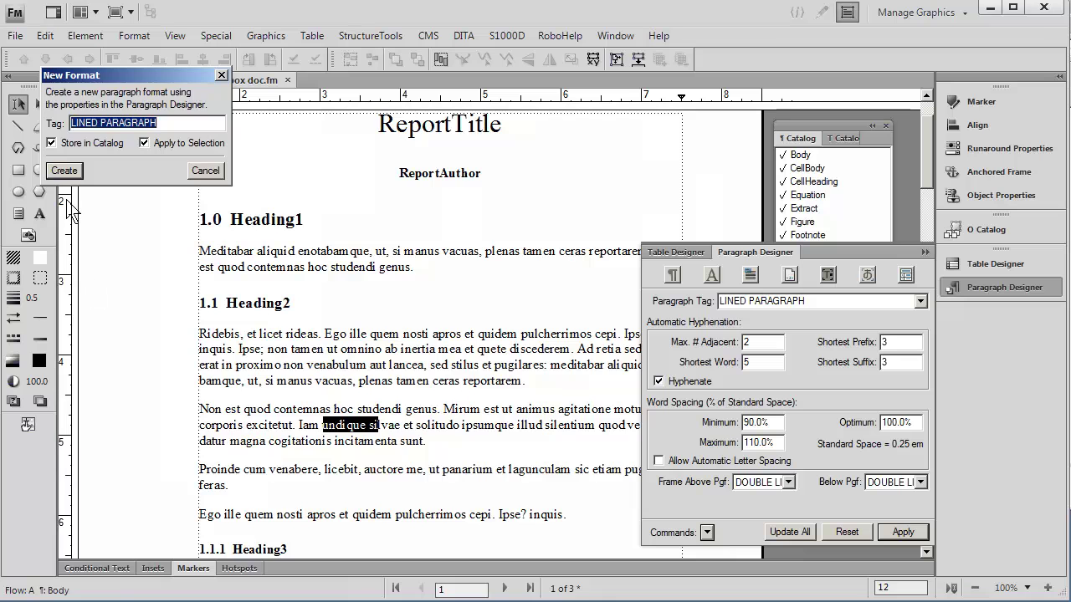
{"action": "left_click", "coordinate": [64, 172]}
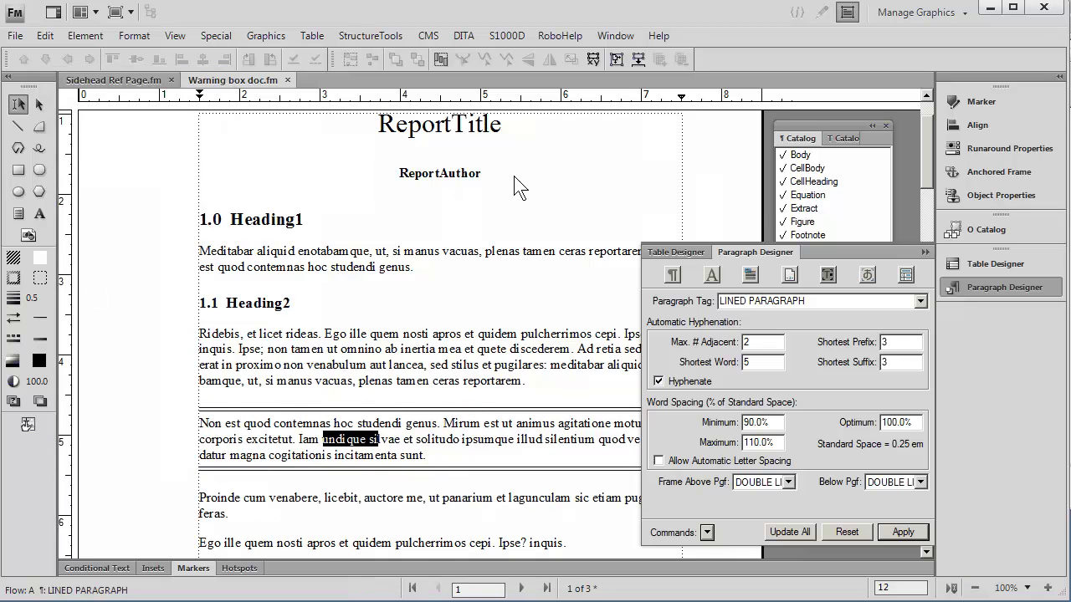
Refresh the catalog to list LINED PARAGRAPH, test it on the paragraph, then restore Body.
{"action": "left_click", "coordinate": [925, 252]}
{"action": "left_click", "coordinate": [858, 489]}
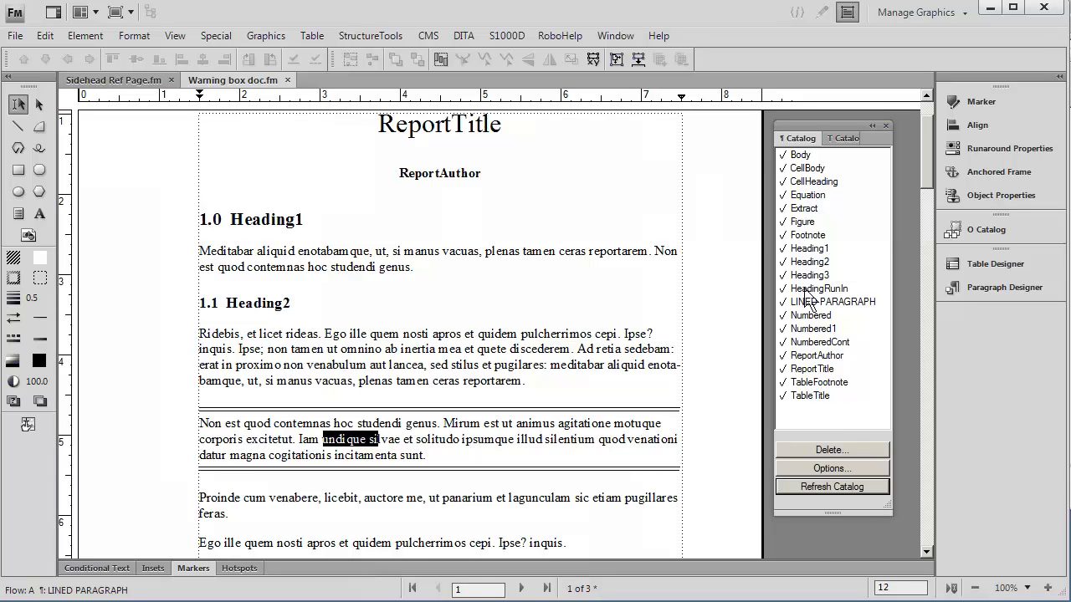
{"action": "left_click", "coordinate": [800, 155]}
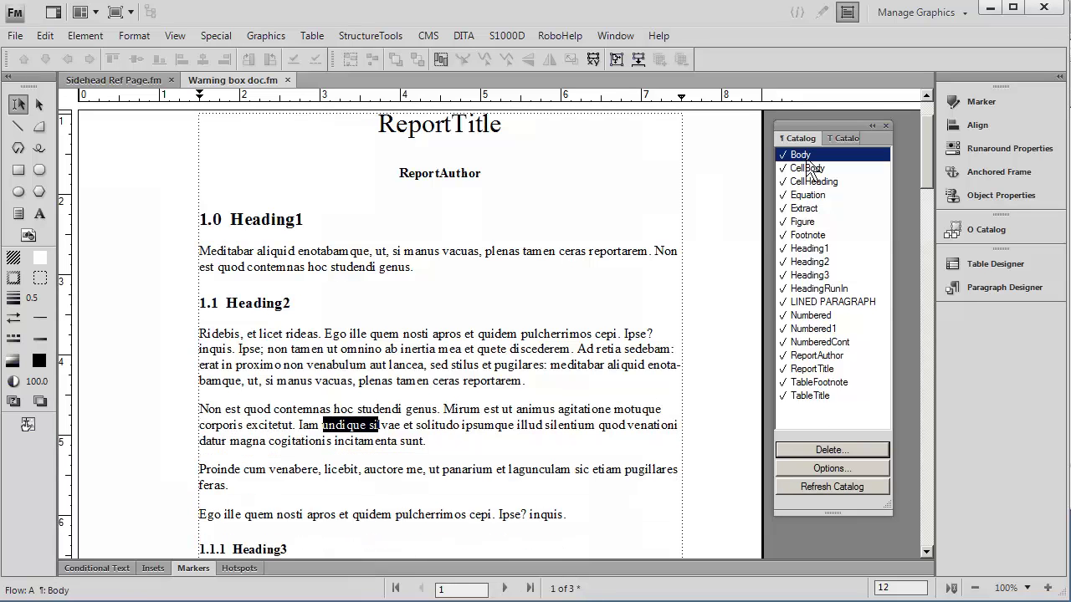
{"action": "left_click", "coordinate": [827, 301]}
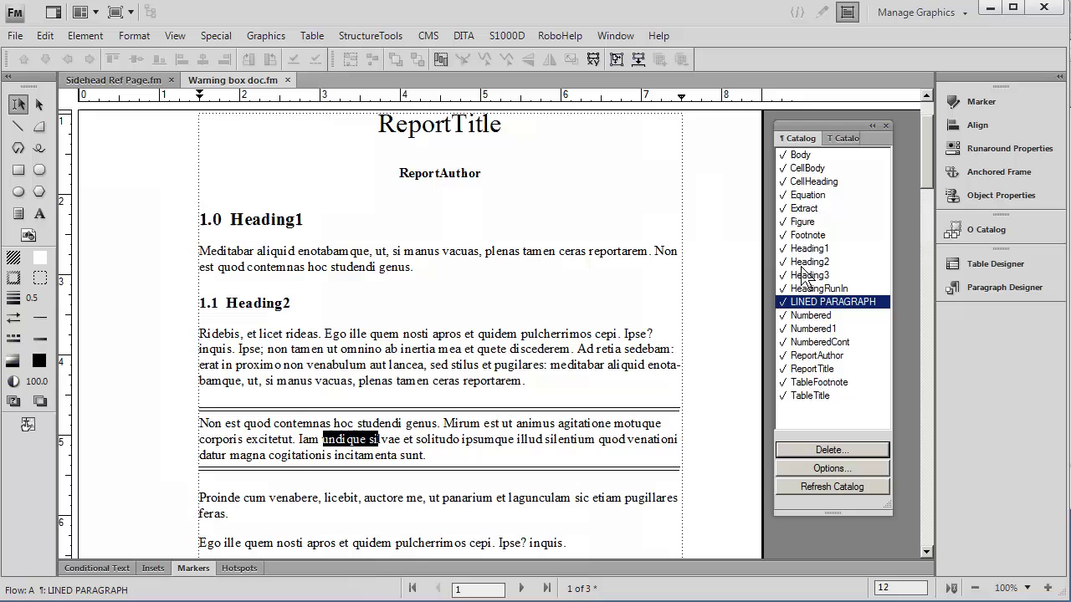
{"action": "left_click", "coordinate": [796, 156]}
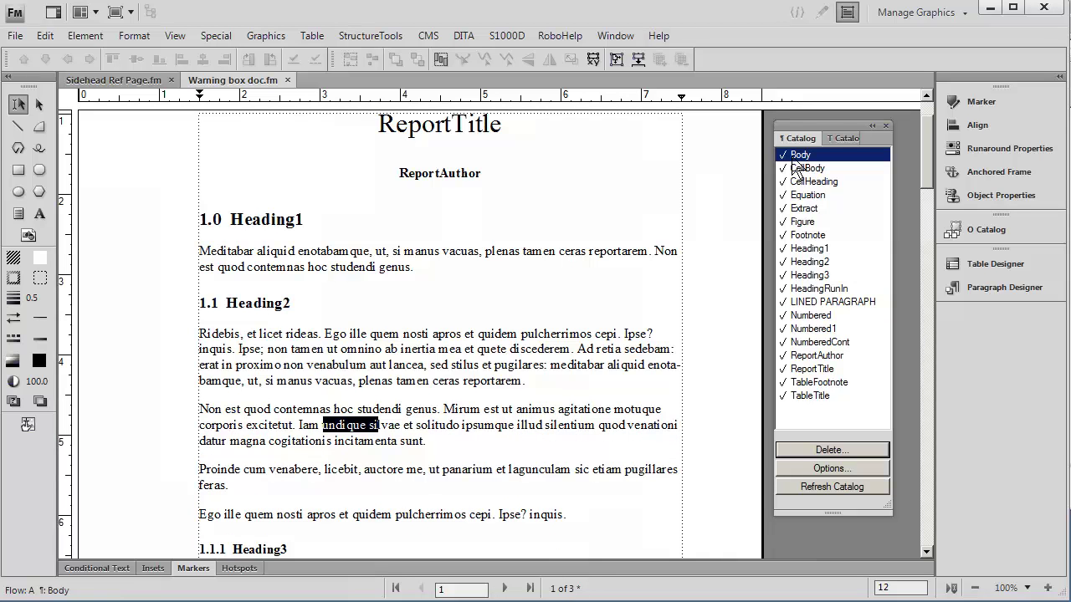
{"action": "left_click", "coordinate": [172, 38]}
Go back to the body pages and open the Paragraph Designer on the genus paragraph.
{"action": "left_click", "coordinate": [224, 311]}
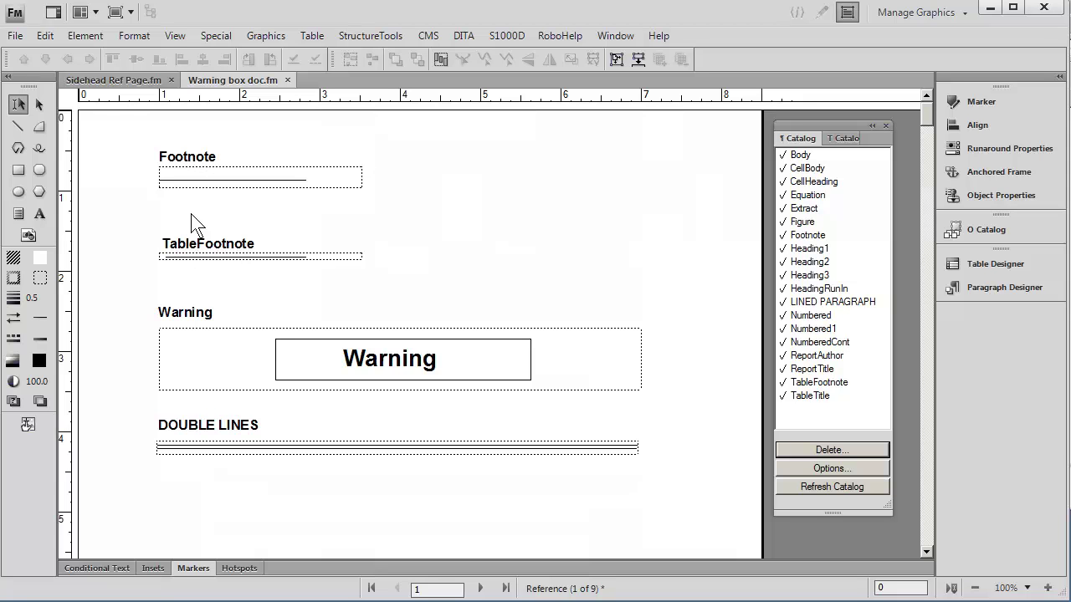
{"action": "left_click", "coordinate": [175, 36]}
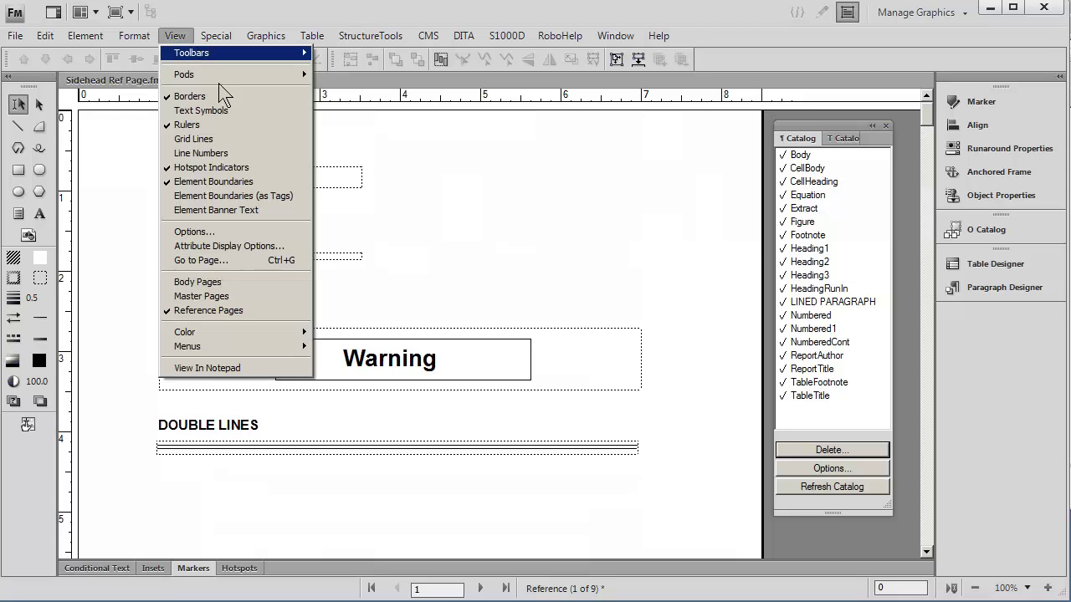
{"action": "left_click", "coordinate": [238, 284]}
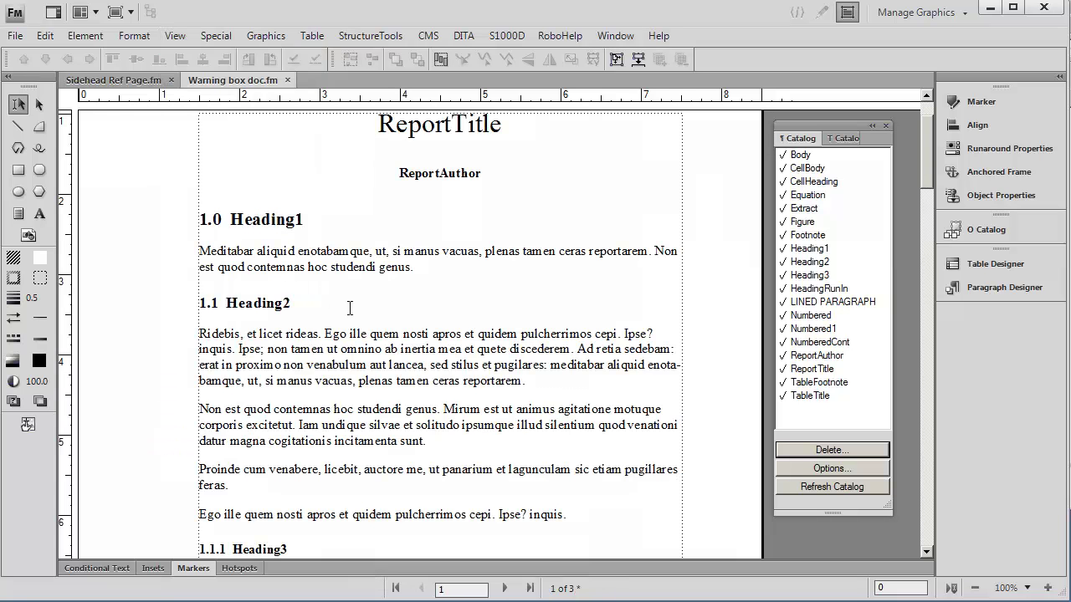
{"action": "double_click", "coordinate": [408, 413]}
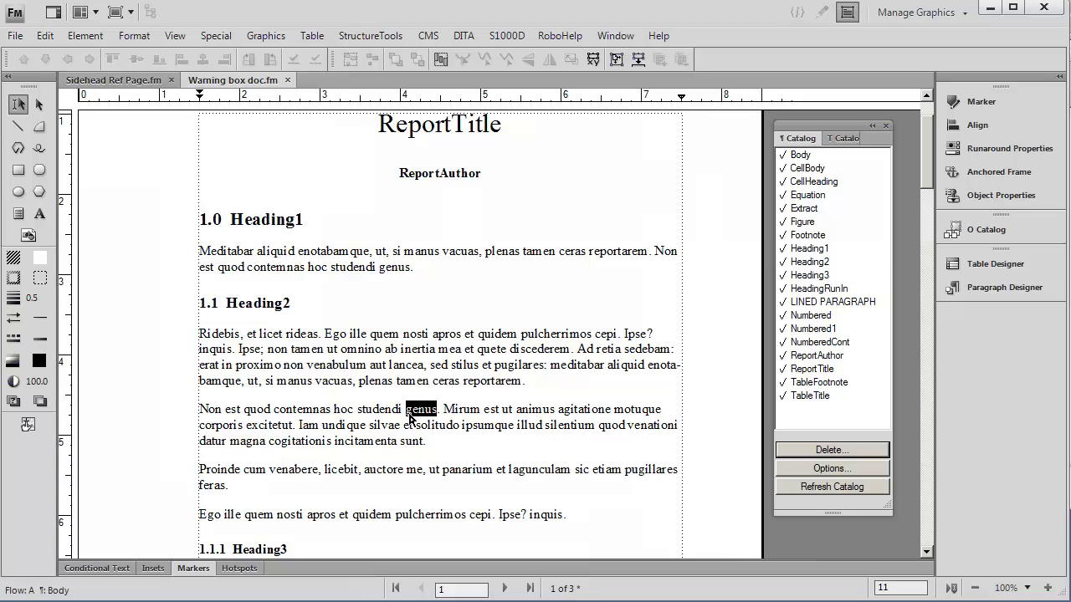
{"action": "key", "text": "ctrl+m"}
Set the paragraph's default font to Regular weight with Italic angle.
{"action": "left_click", "coordinate": [712, 276]}
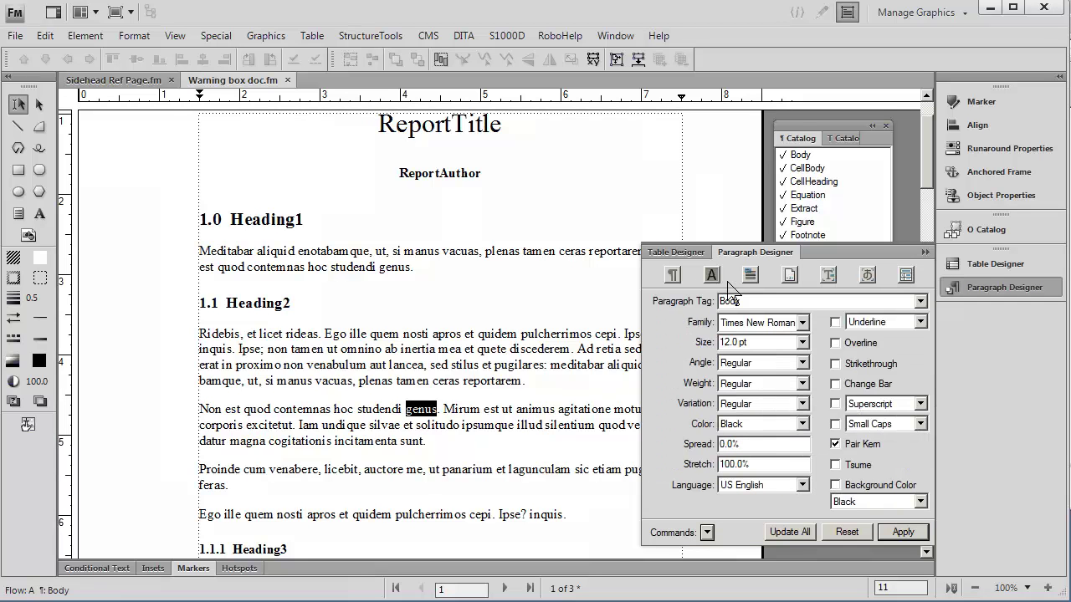
{"action": "left_click", "coordinate": [754, 383]}
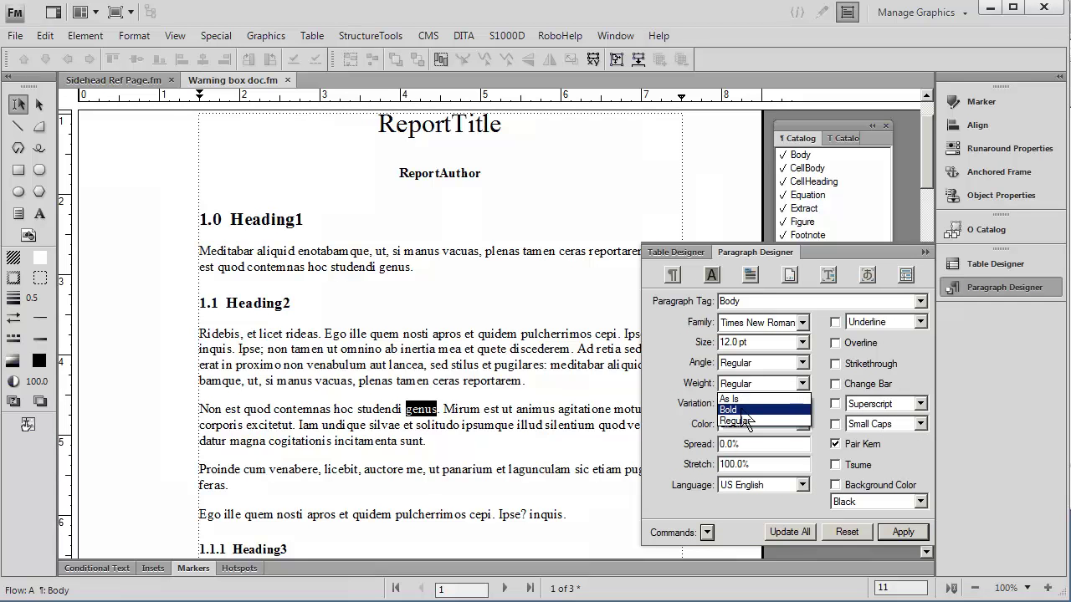
{"action": "left_click", "coordinate": [686, 385]}
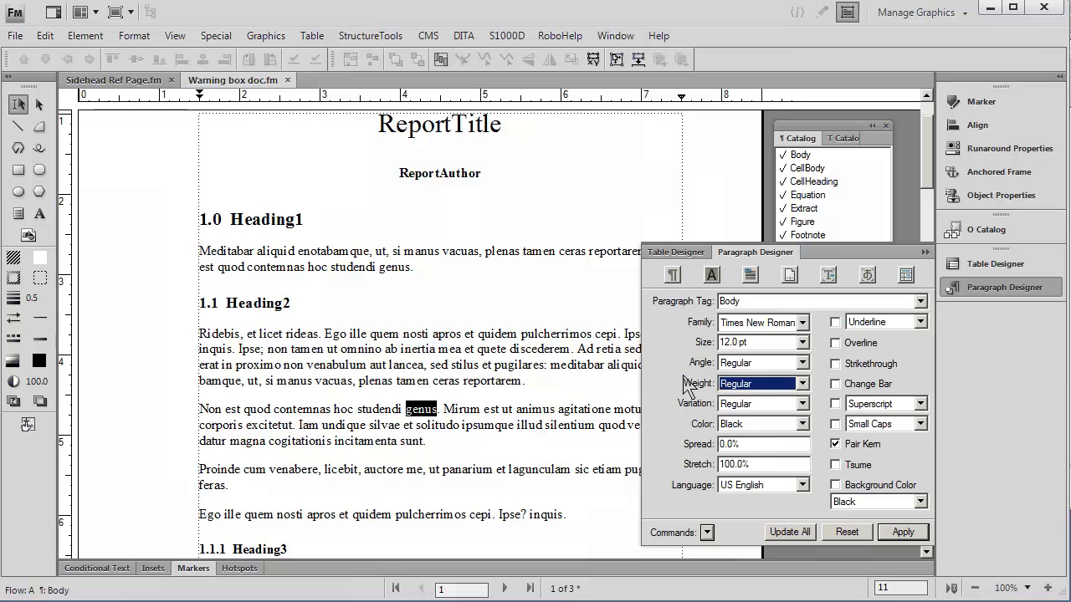
{"action": "left_click", "coordinate": [733, 366]}
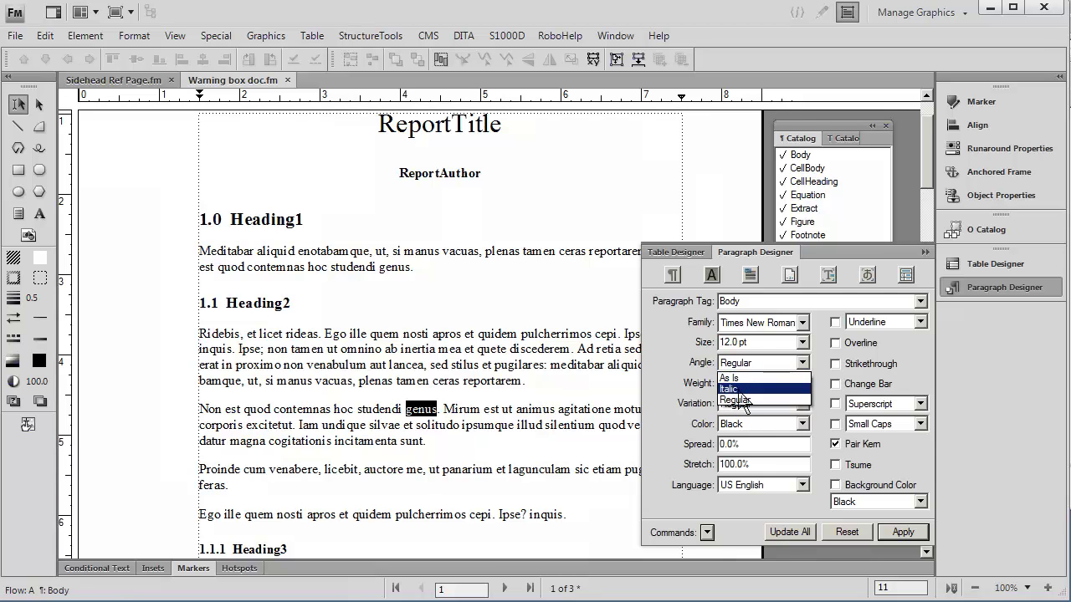
{"action": "left_click", "coordinate": [744, 378]}
Rename the format WARNING and create it as a new format applied to the paragraph.
{"action": "left_click", "coordinate": [758, 301]}
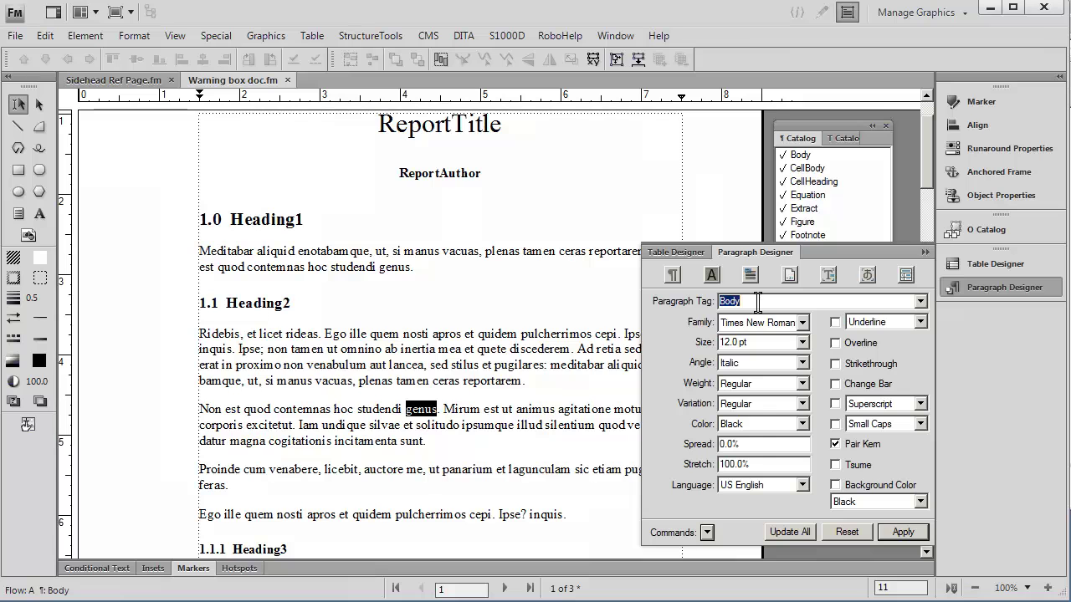
{"action": "type", "text": "WARNING"}
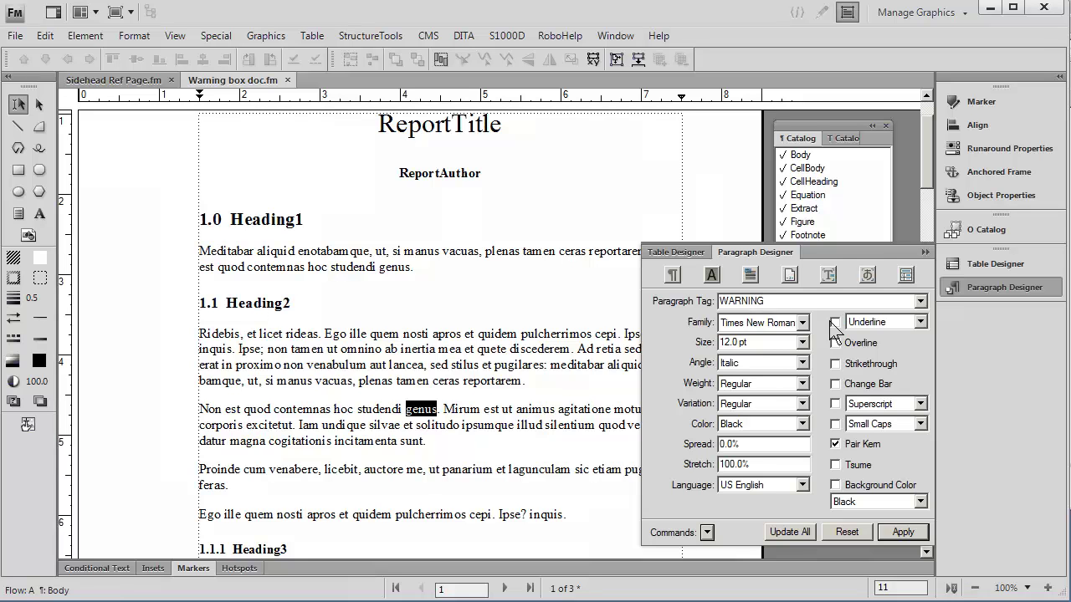
{"action": "left_click", "coordinate": [906, 534]}
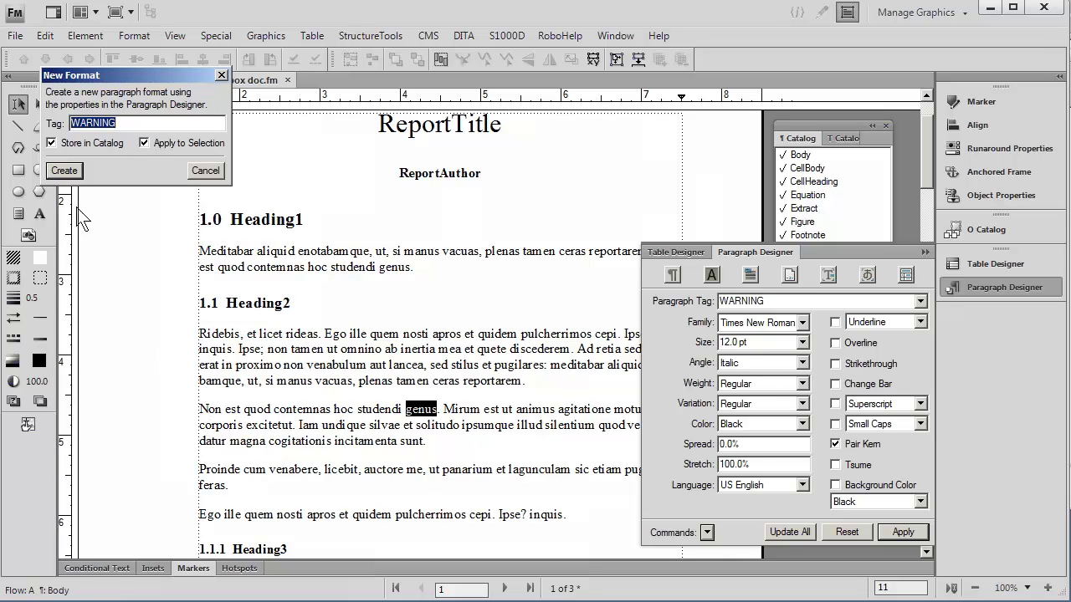
{"action": "left_click", "coordinate": [74, 170]}
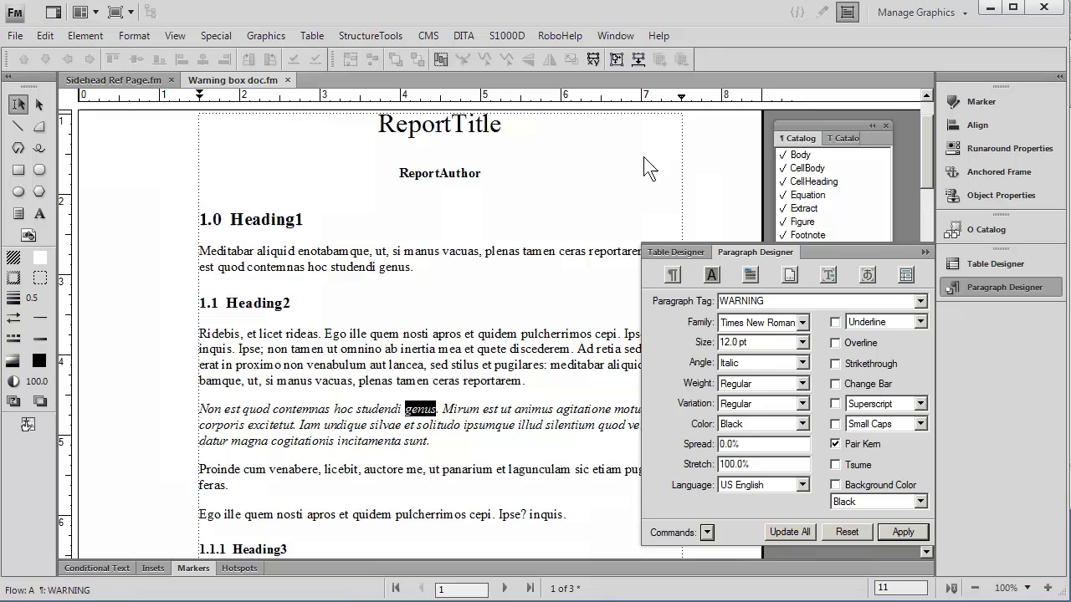
{"action": "left_click", "coordinate": [825, 131]}
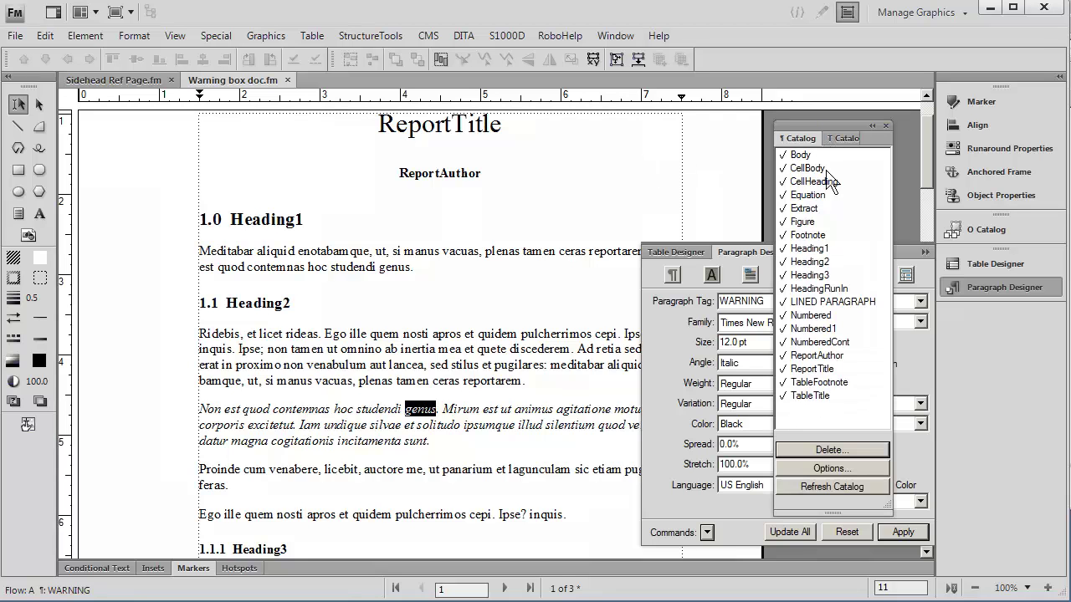
Refresh the catalog to list WARNING, then choose the WARNING frame as Frame Above Pgf.
{"action": "left_click", "coordinate": [829, 489]}
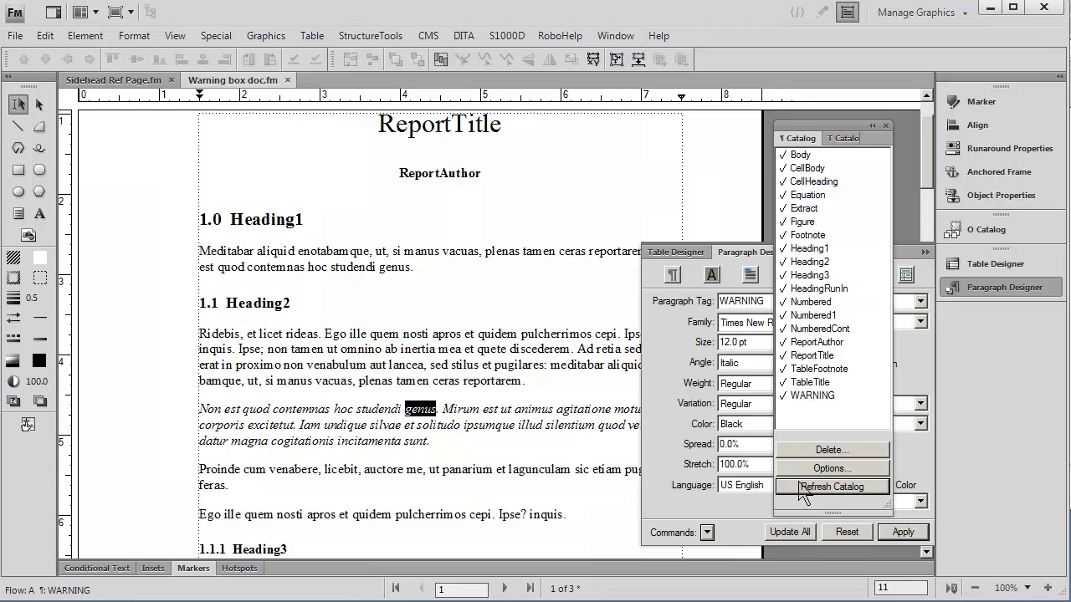
{"action": "left_click", "coordinate": [737, 256]}
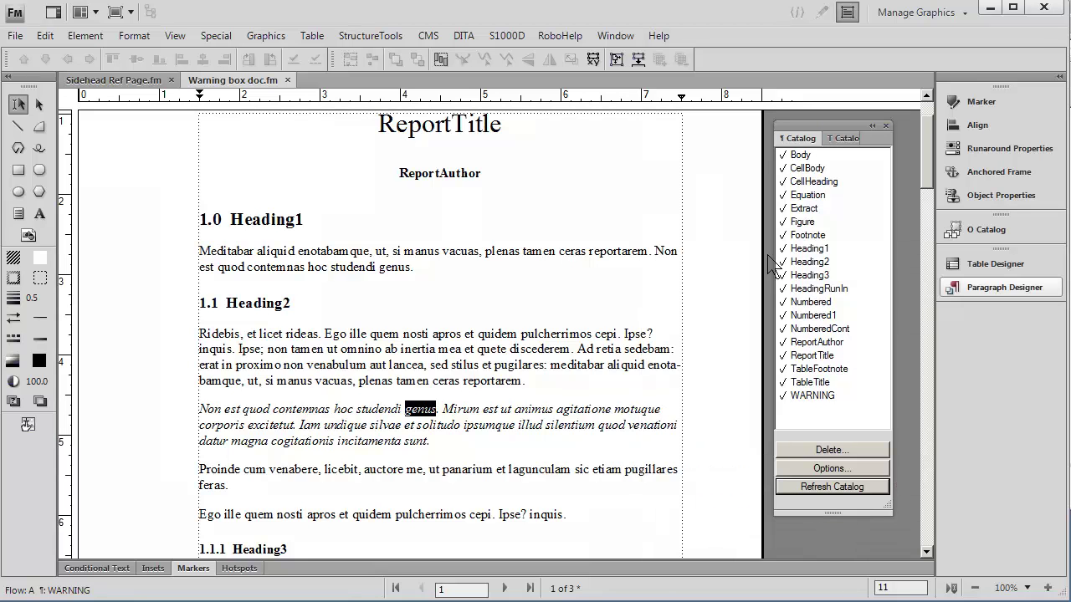
{"action": "left_click", "coordinate": [987, 290]}
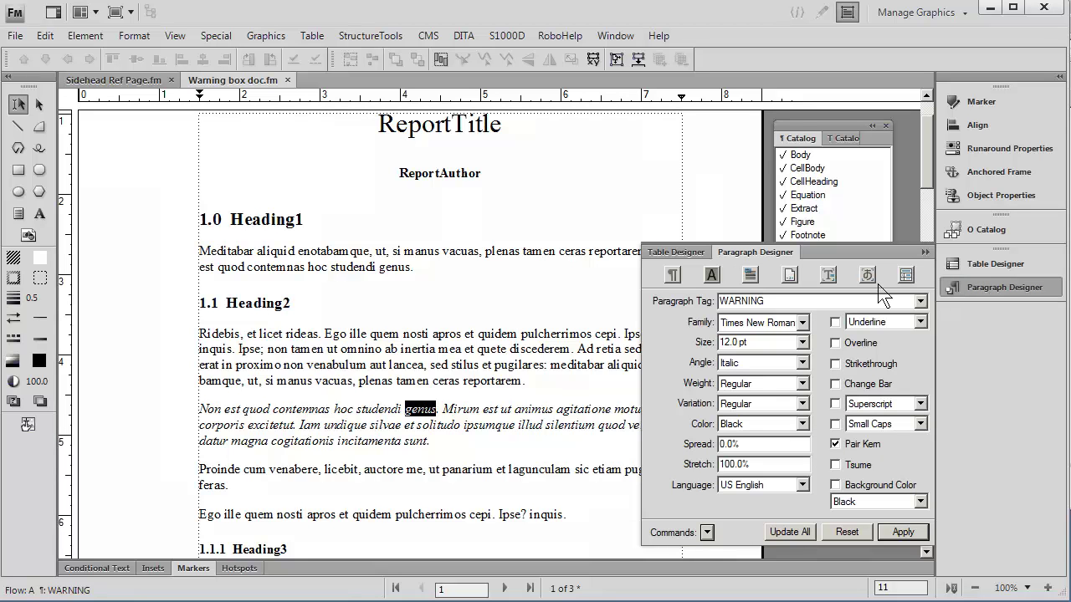
{"action": "left_click", "coordinate": [824, 279]}
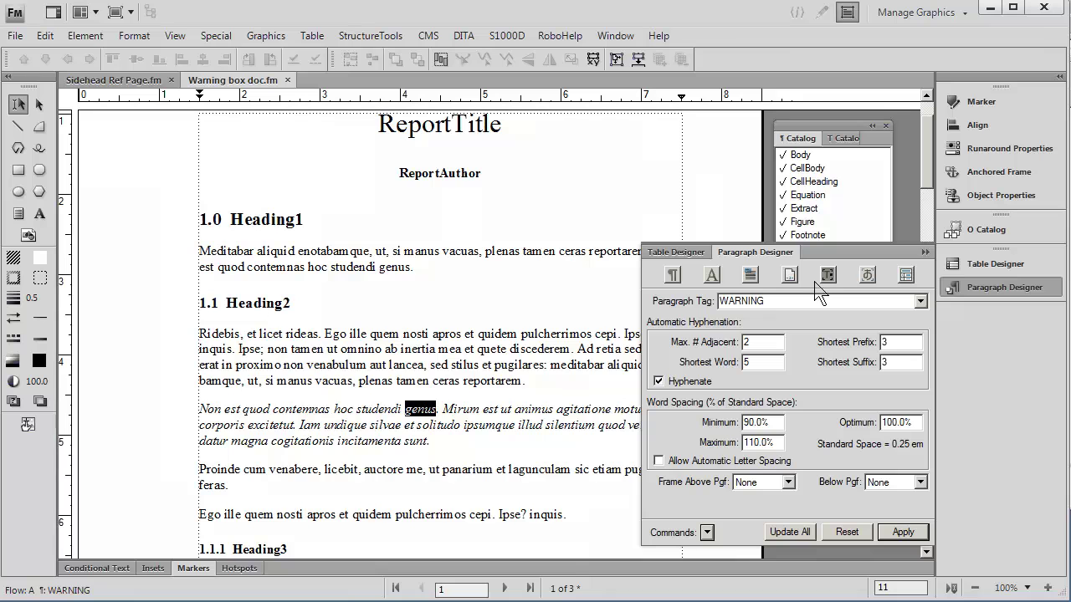
{"action": "left_click", "coordinate": [789, 484]}
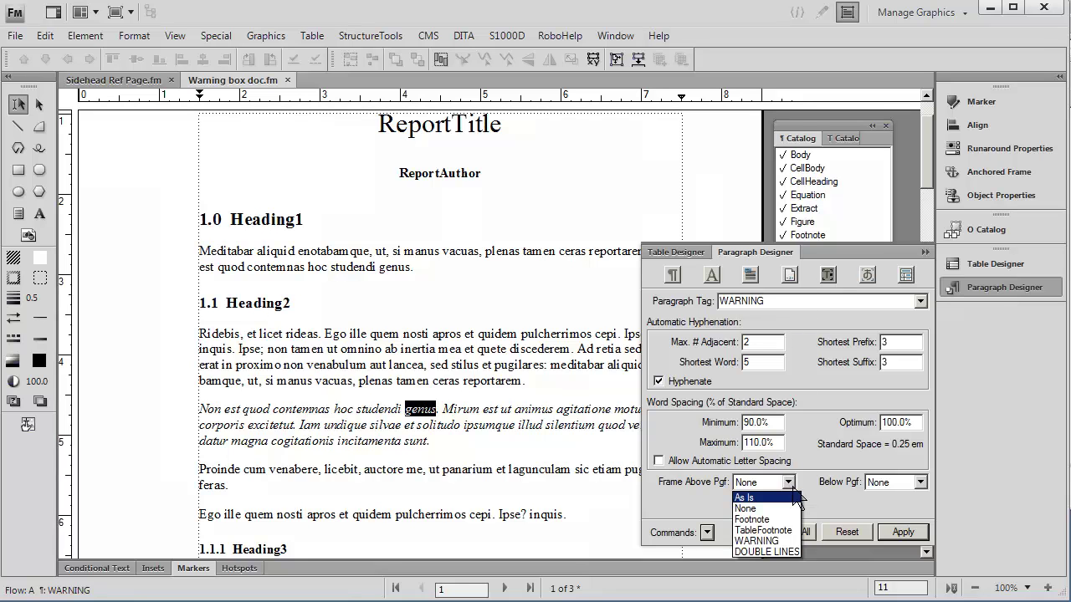
{"action": "left_click", "coordinate": [779, 541]}
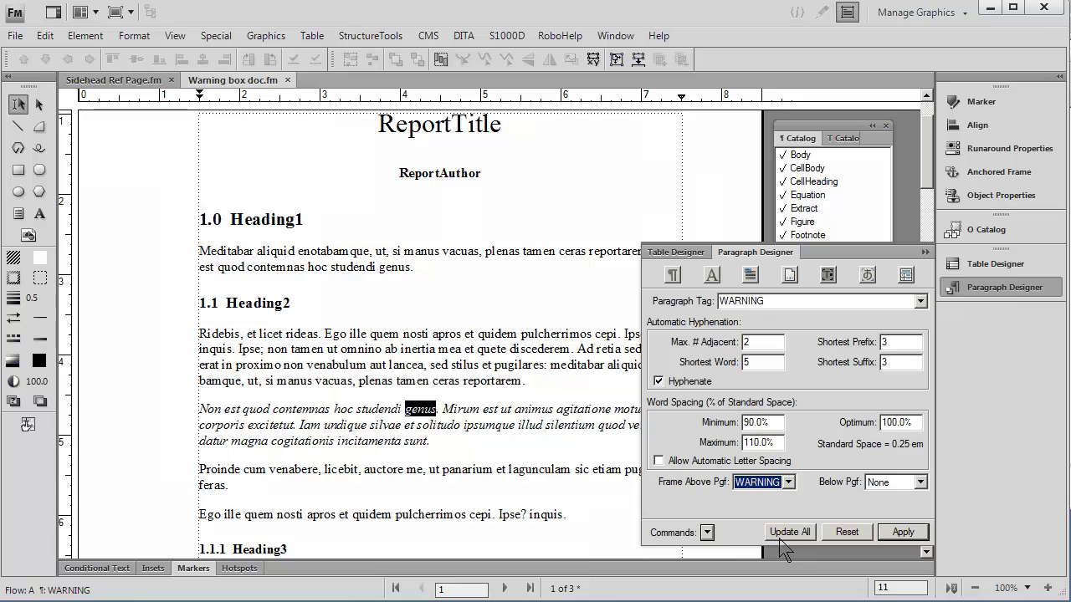
Update all WARNING paragraphs and apply WARNING to the first body paragraph.
{"action": "left_click", "coordinate": [789, 534]}
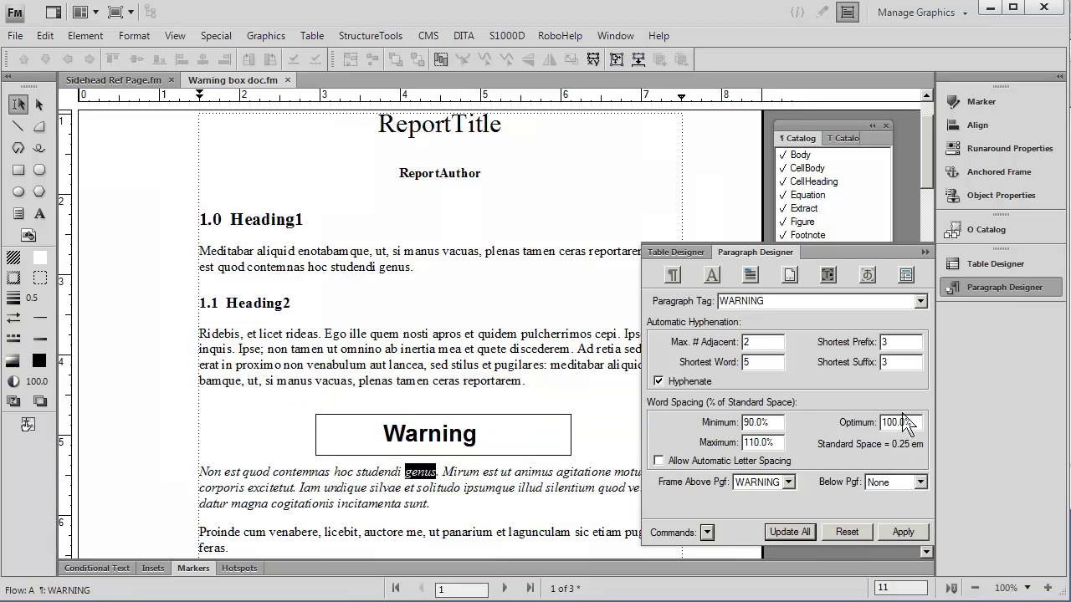
{"action": "left_click", "coordinate": [923, 253]}
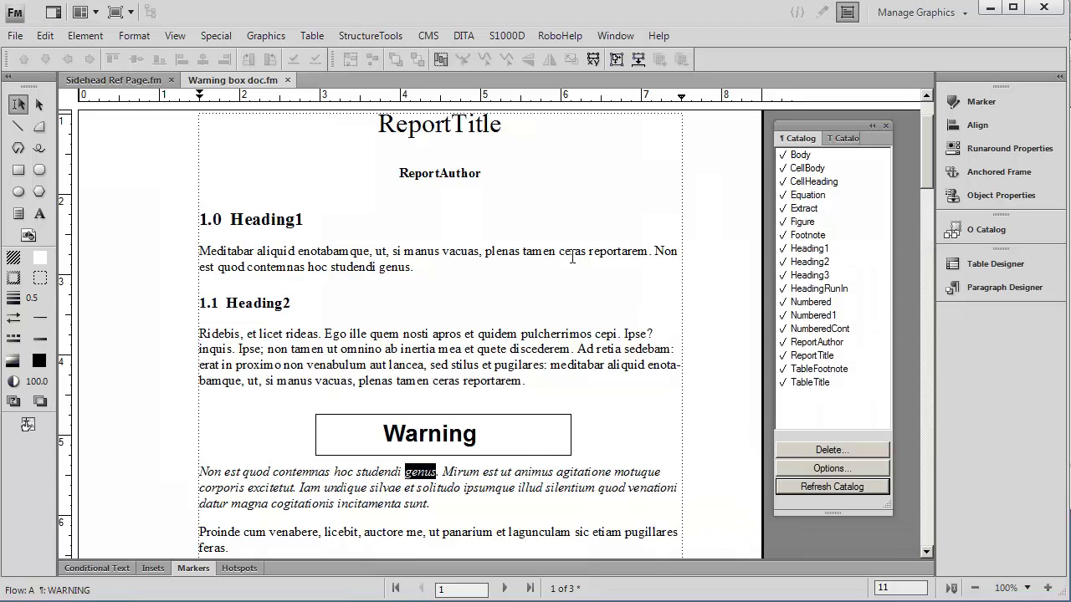
{"action": "double_click", "coordinate": [368, 269]}
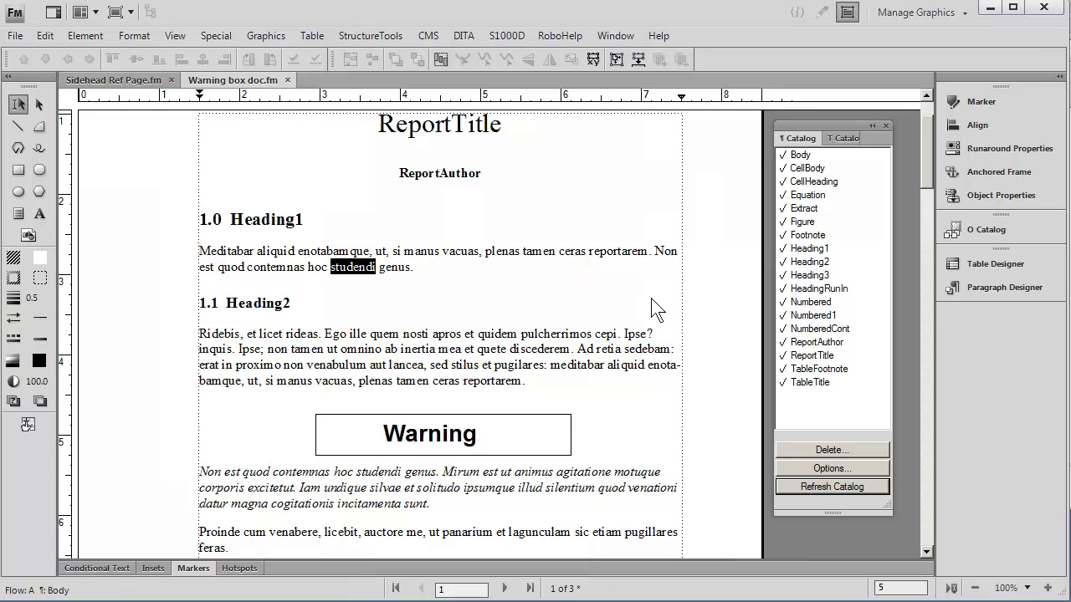
{"action": "left_click", "coordinate": [834, 487]}
{"action": "left_click", "coordinate": [811, 395]}
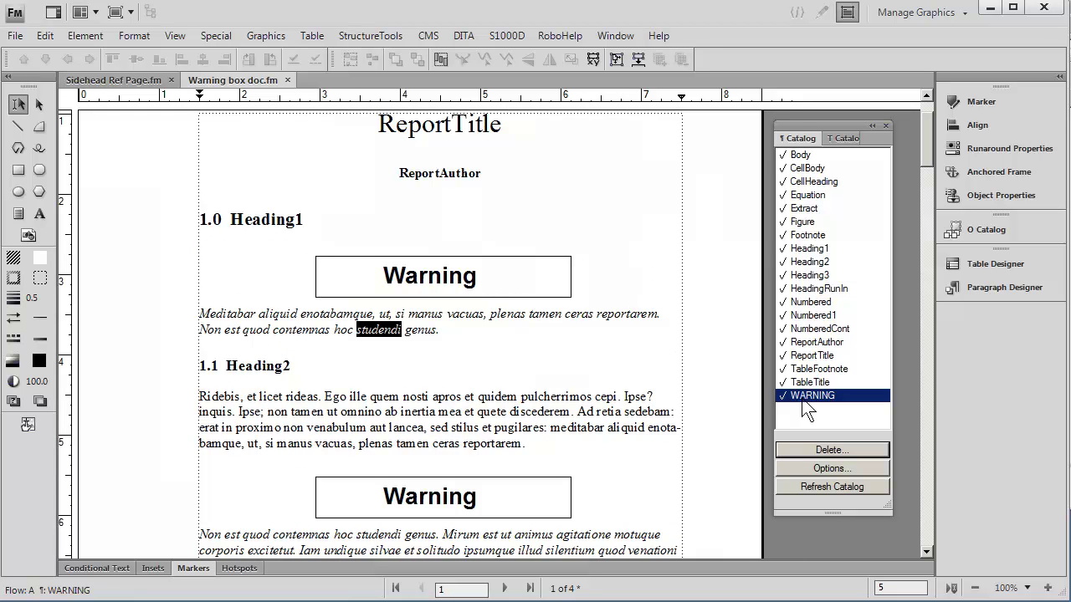
Switch the first paragraph back to Body, then reapply WARNING.
{"action": "left_click", "coordinate": [801, 156]}
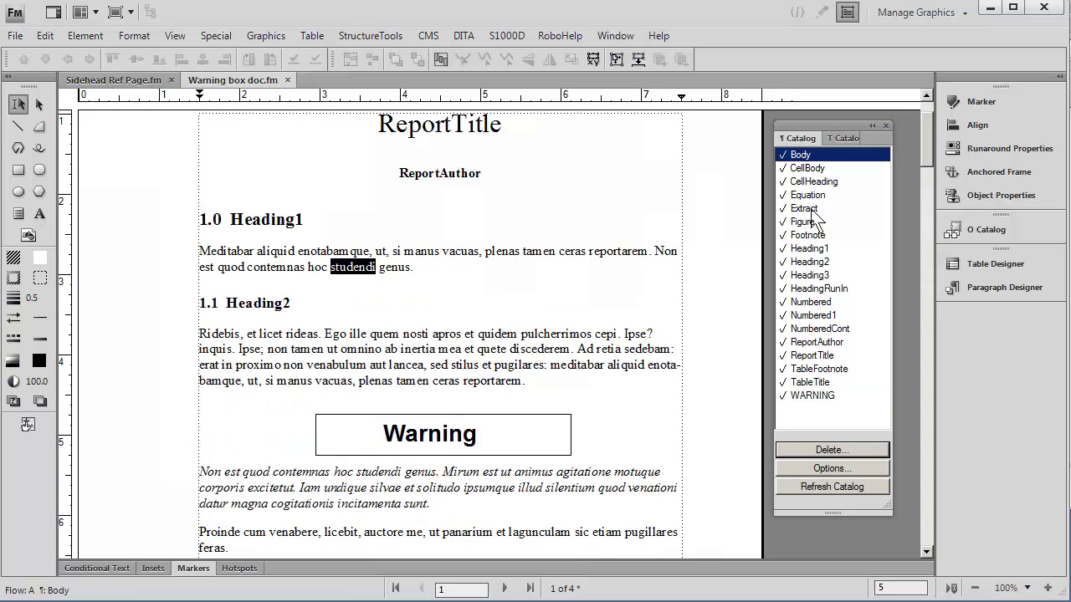
{"action": "left_click", "coordinate": [811, 396]}
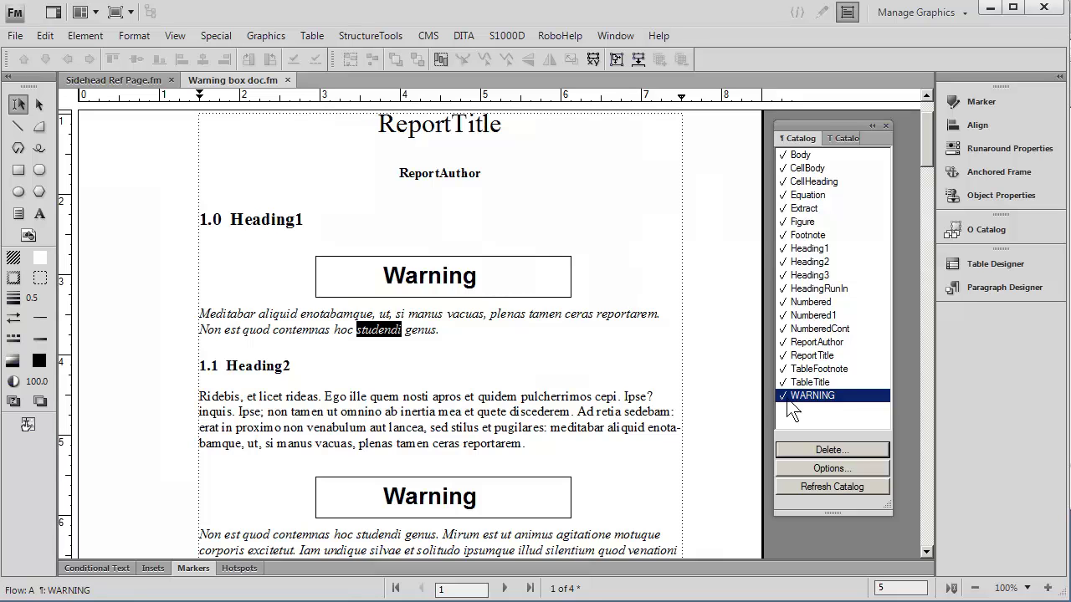
{"action": "left_click", "coordinate": [175, 36]}
Add a solid black offset copy behind the Warning rectangle as a drop shadow.
{"action": "left_click", "coordinate": [307, 307]}
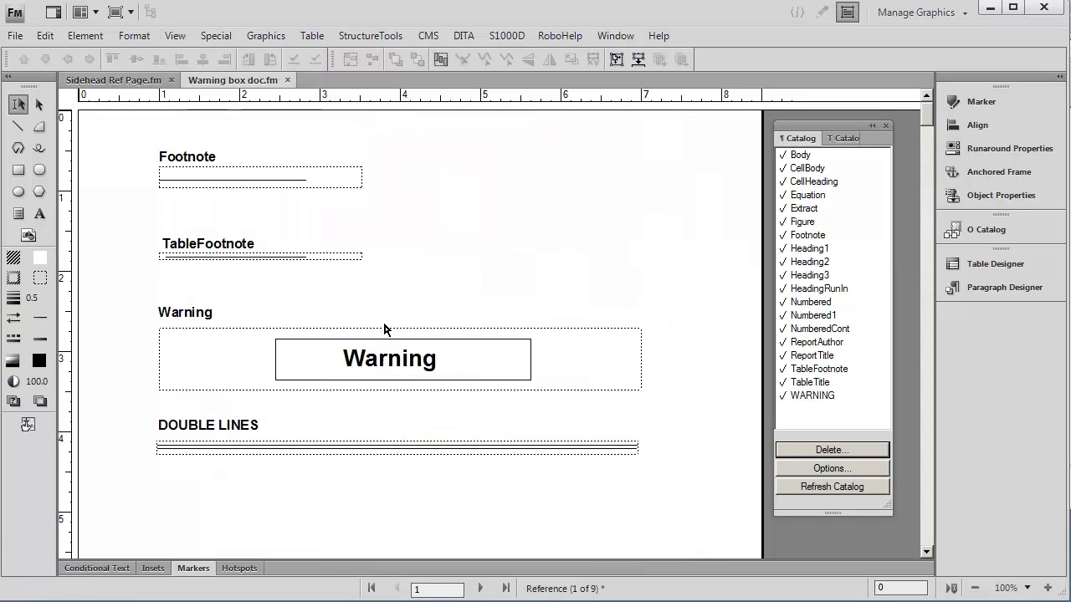
{"action": "left_click", "coordinate": [398, 340]}
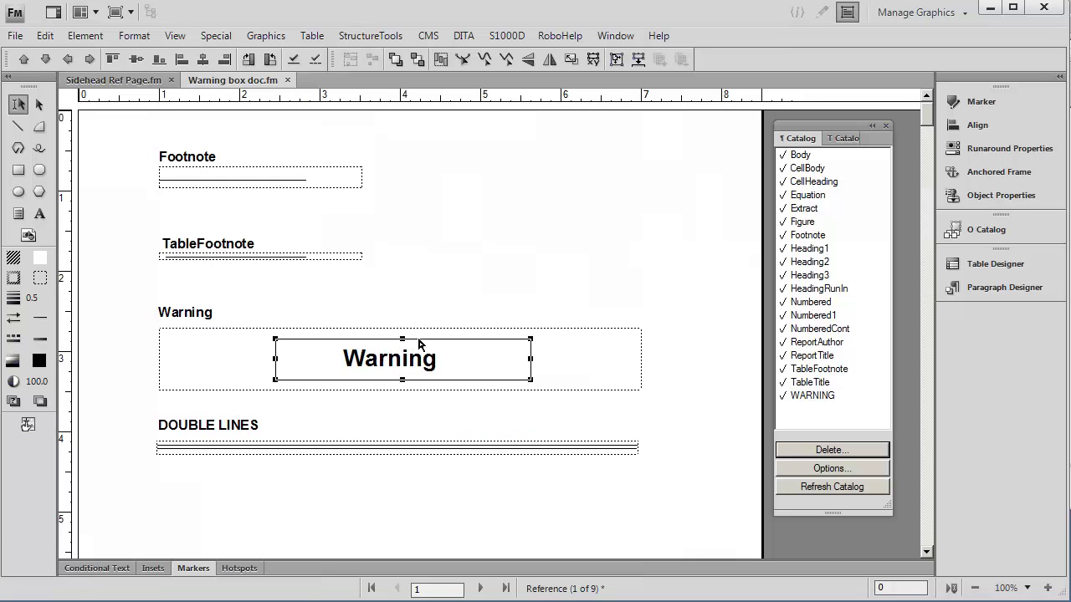
{"action": "mouse_move", "coordinate": [466, 344]}
{"action": "left_mouse_down"}
{"action": "mouse_move", "coordinate": [473, 351]}
{"action": "mouse_move", "coordinate": [479, 335]}
{"action": "left_mouse_up"}
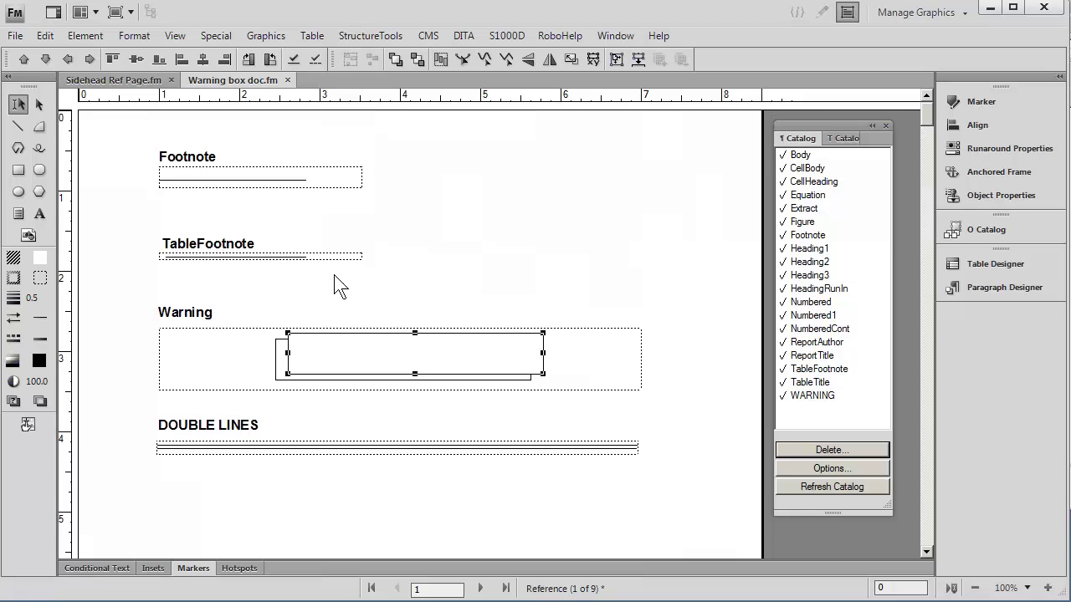
{"action": "left_click", "coordinate": [267, 36]}
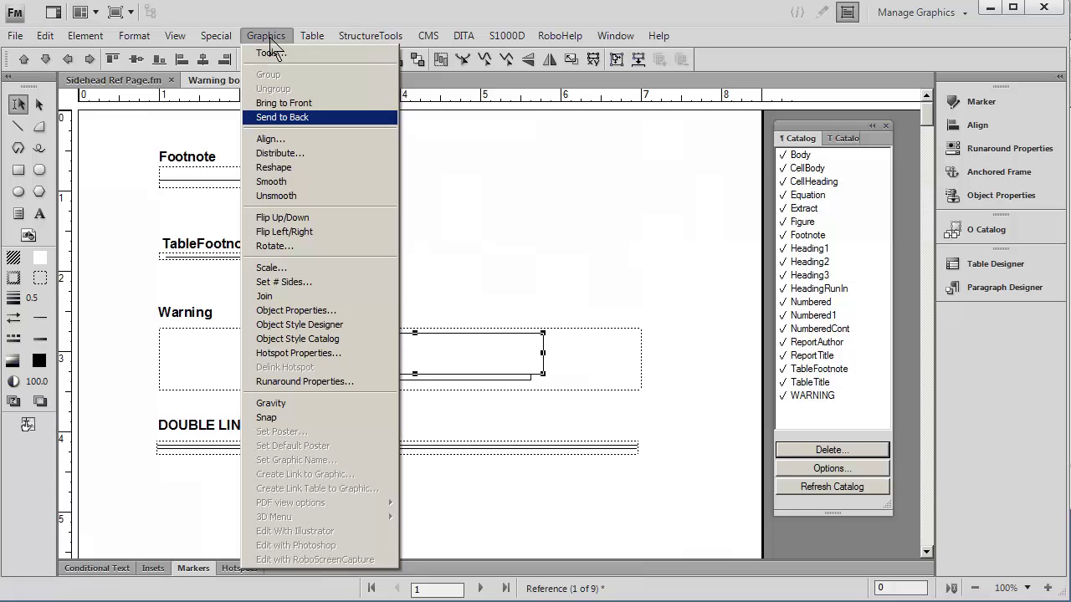
{"action": "left_click", "coordinate": [294, 121]}
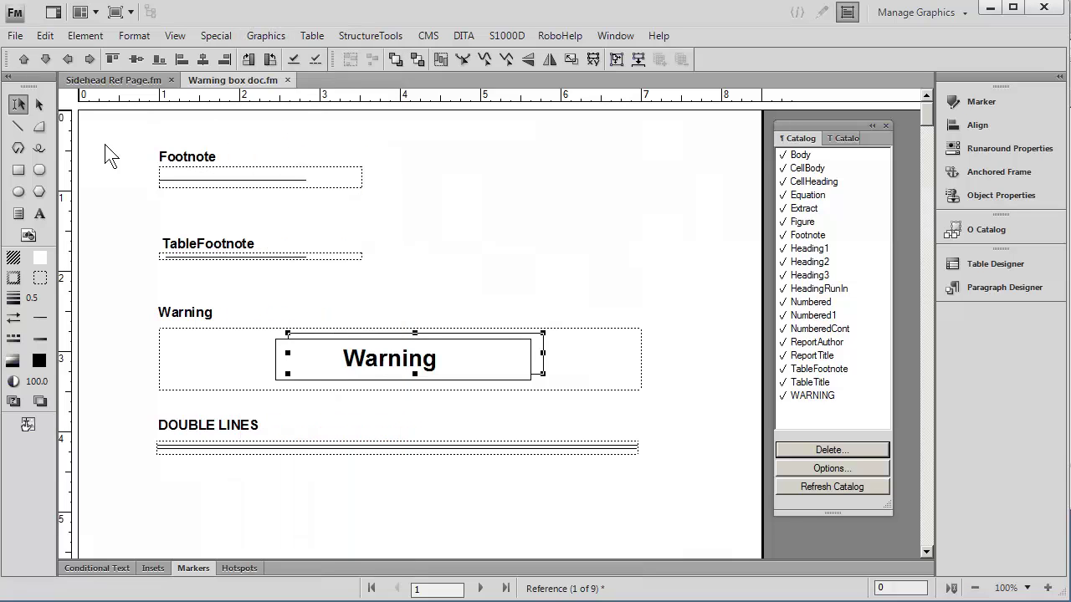
{"action": "left_click", "coordinate": [14, 260]}
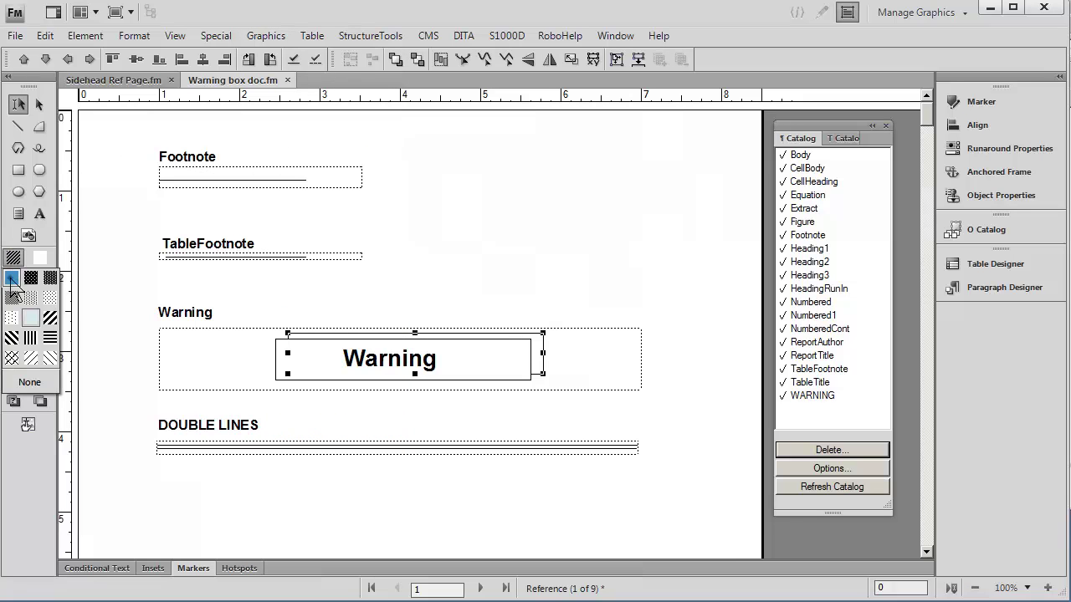
{"action": "left_click", "coordinate": [14, 266]}
Make the frame's label italic and change it to capitals: WARNING.
{"action": "double_click", "coordinate": [405, 361]}
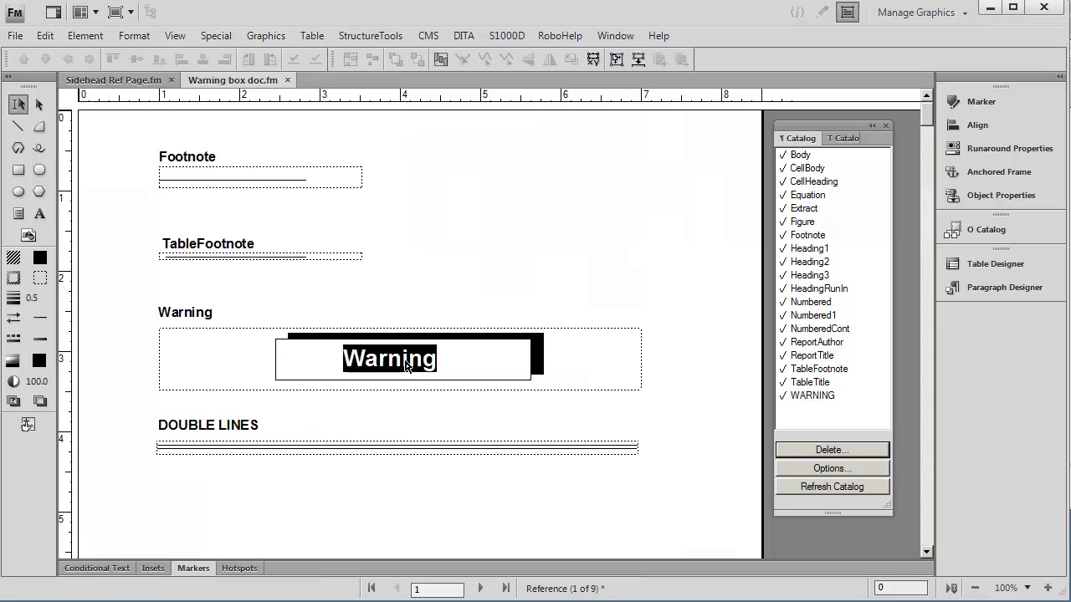
{"action": "key", "text": "ctrl+i"}
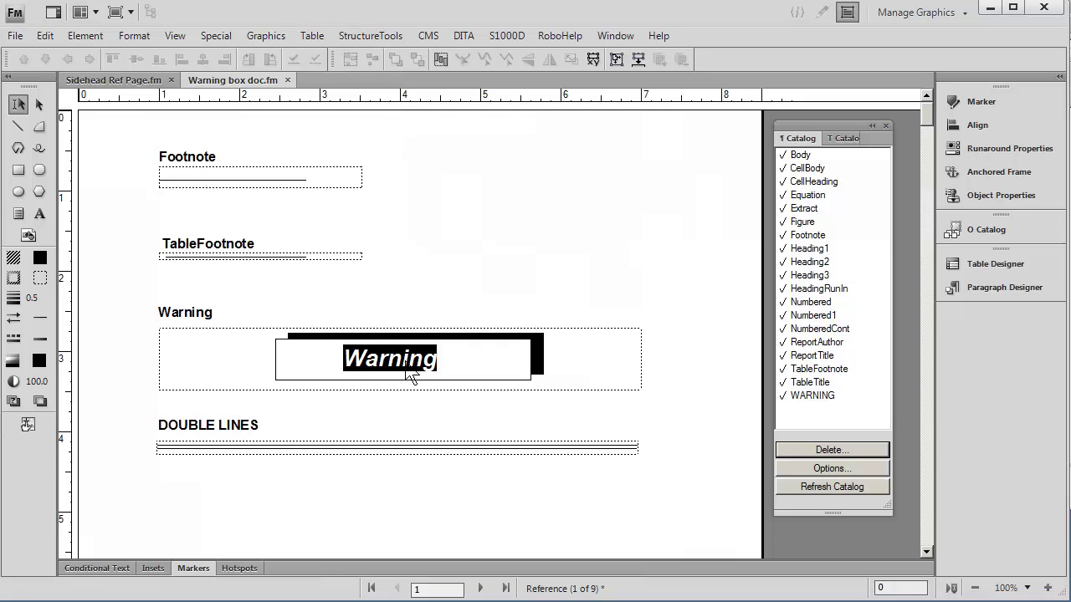
{"action": "key", "text": "Escape"}
{"action": "key", "text": "c"}
{"action": "key", "text": "u"}
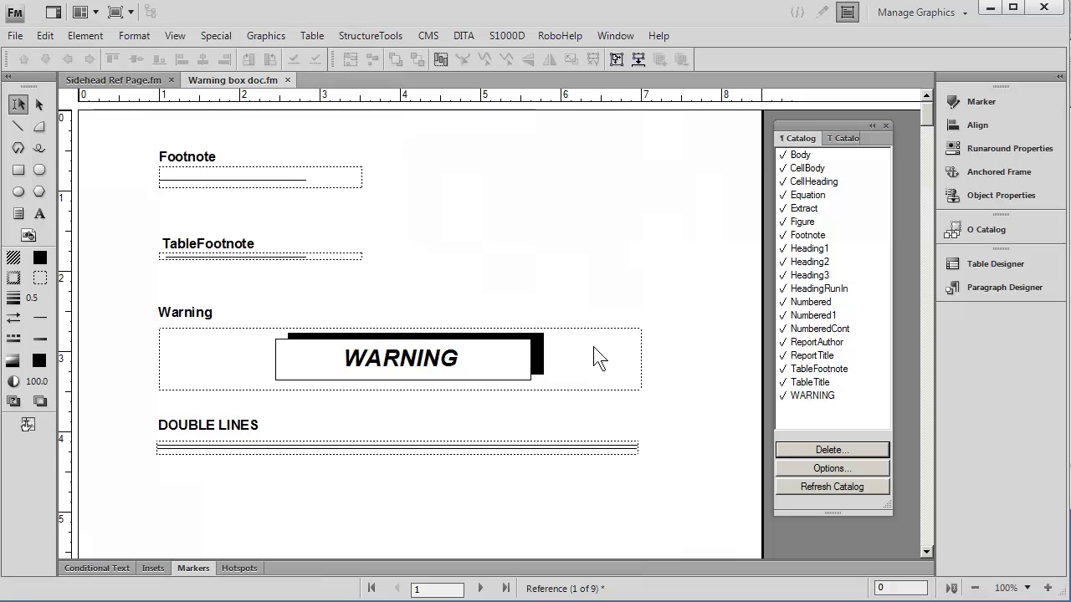
{"action": "left_click", "coordinate": [174, 36]}
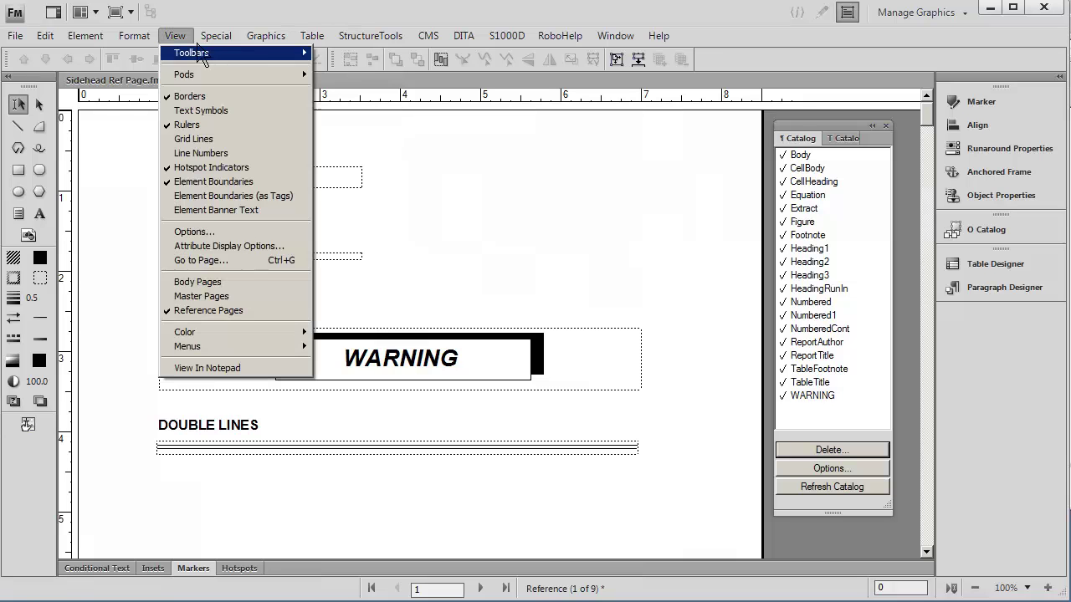
On the body pages, test WARNING on the paragraph under Heading2, then restore Body.
{"action": "left_click", "coordinate": [214, 282]}
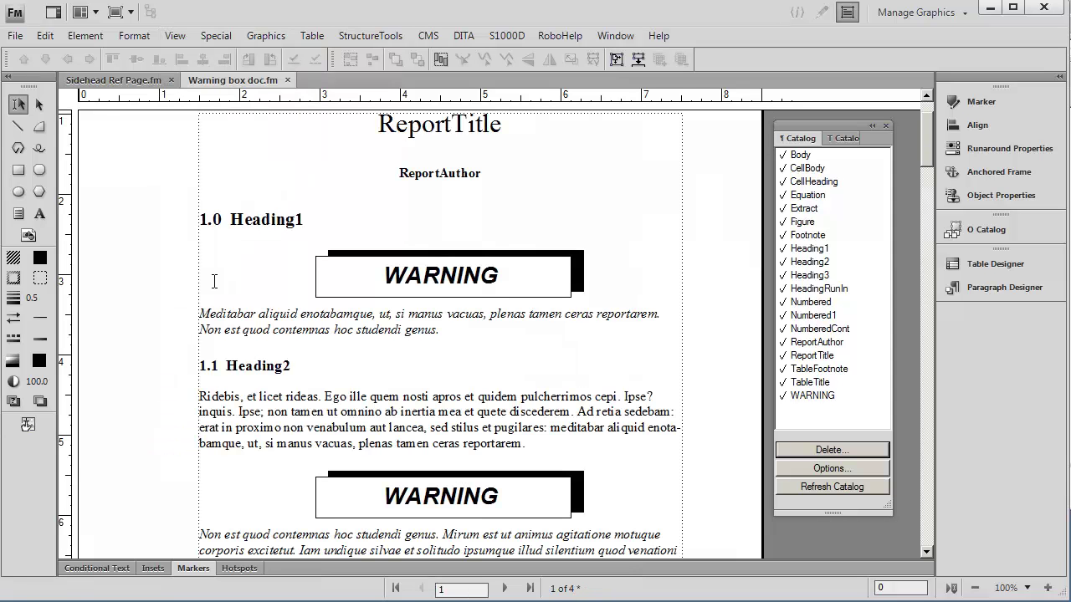
{"action": "double_click", "coordinate": [563, 398]}
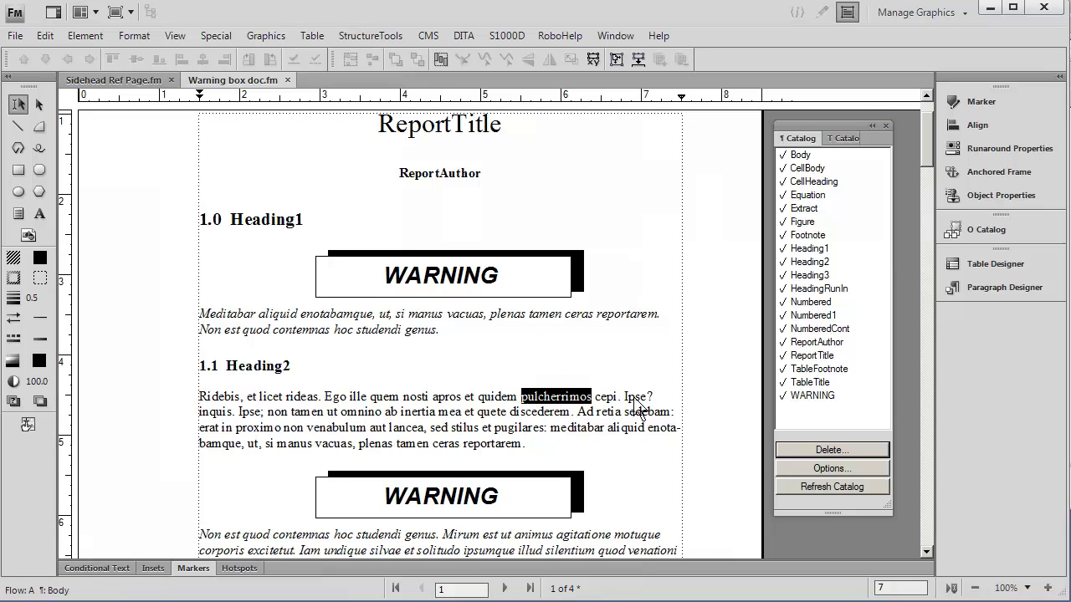
{"action": "left_click", "coordinate": [803, 397]}
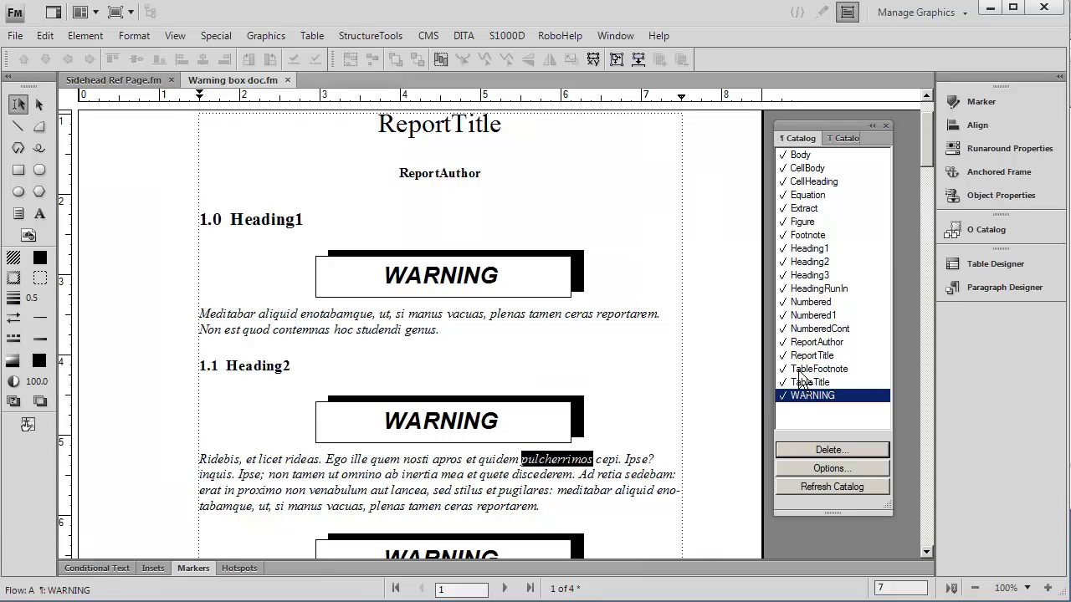
{"action": "left_click", "coordinate": [799, 155]}
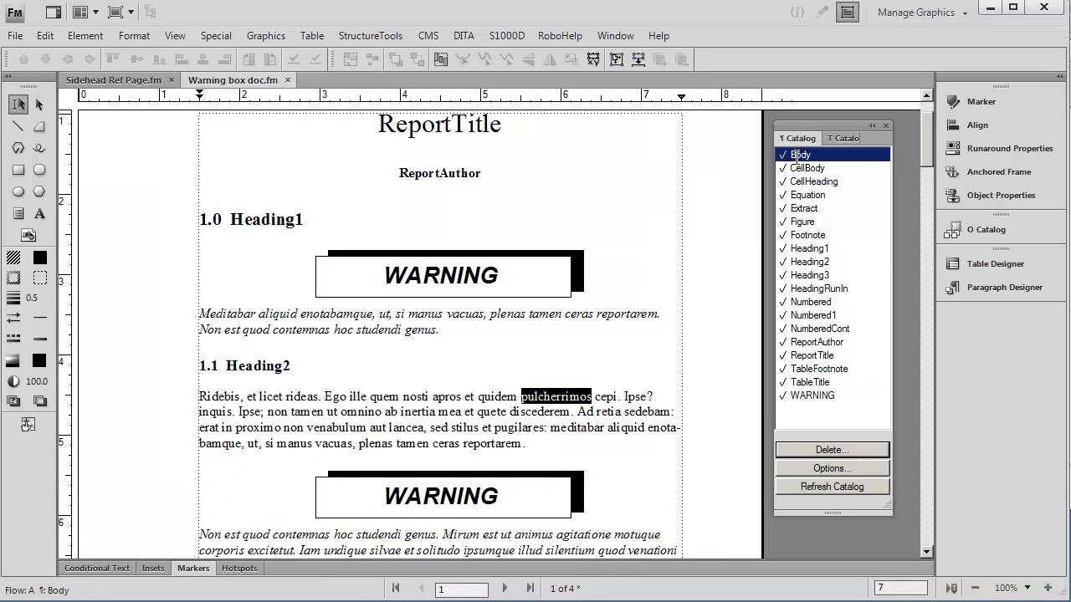